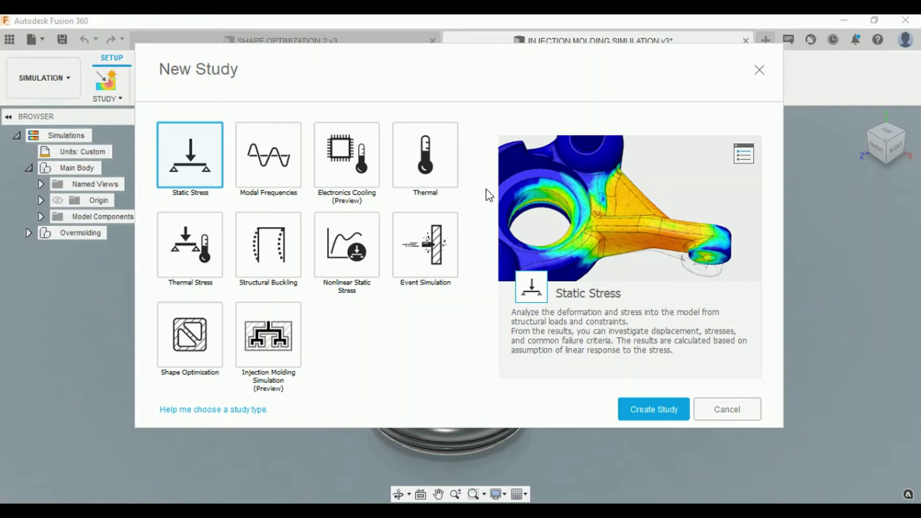
# Create Study 1 as an Injection Molding Simulation (Preview) study
pyautogui.click(238, 336)
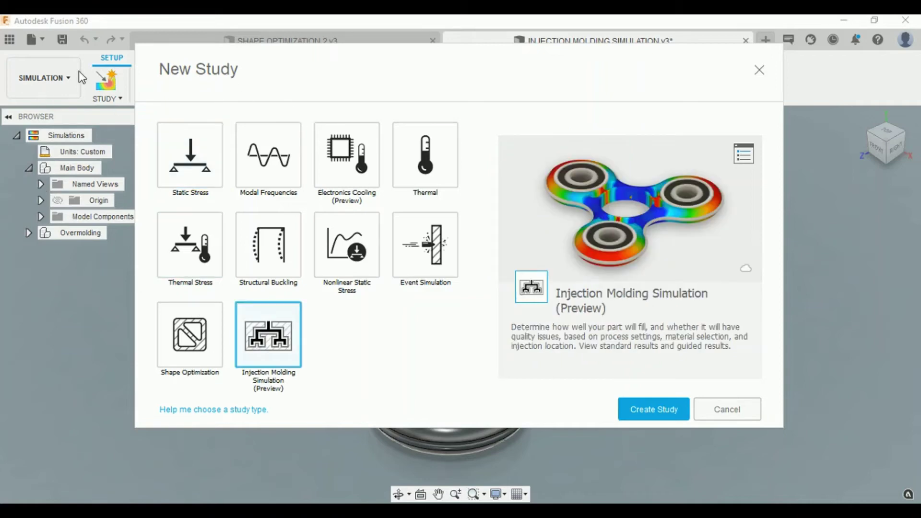
pyautogui.click(653, 408)
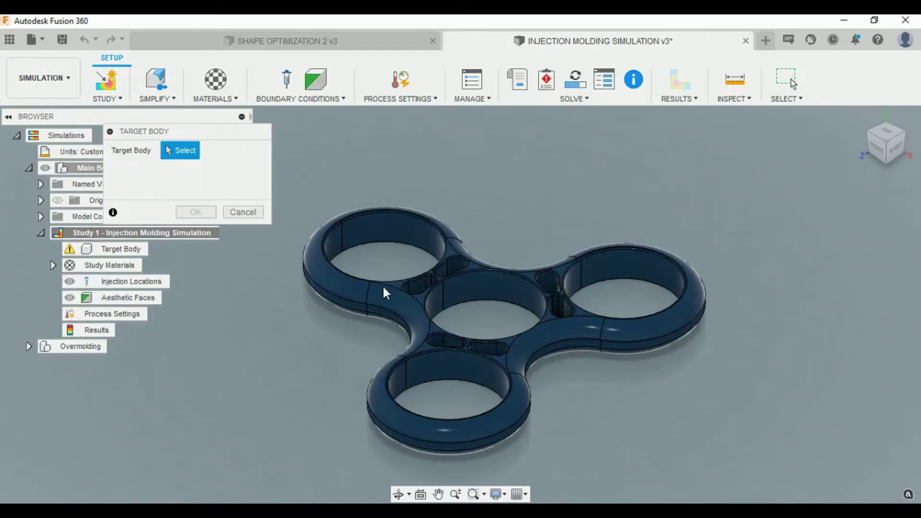
# Confirm the spinner as the target body and bring up the Study Materials library
pyautogui.click(206, 215)
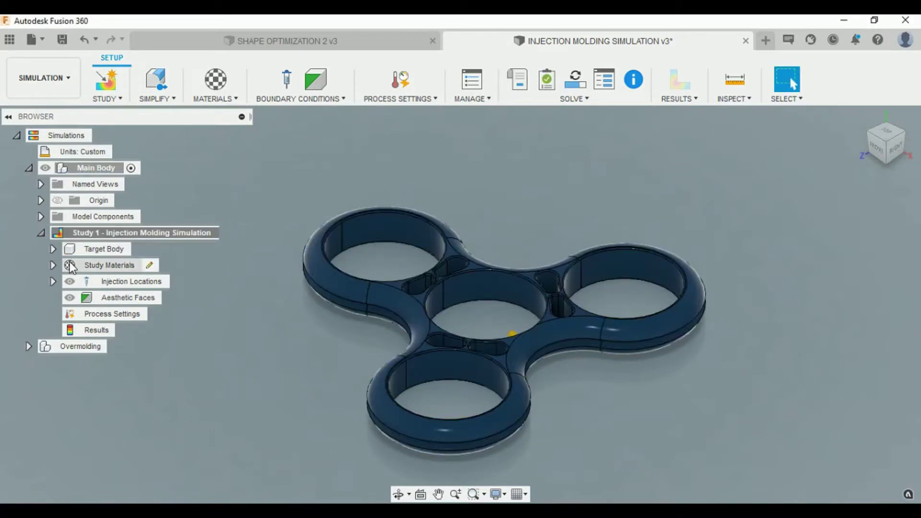
pyautogui.click(202, 98)
pyautogui.click(211, 114)
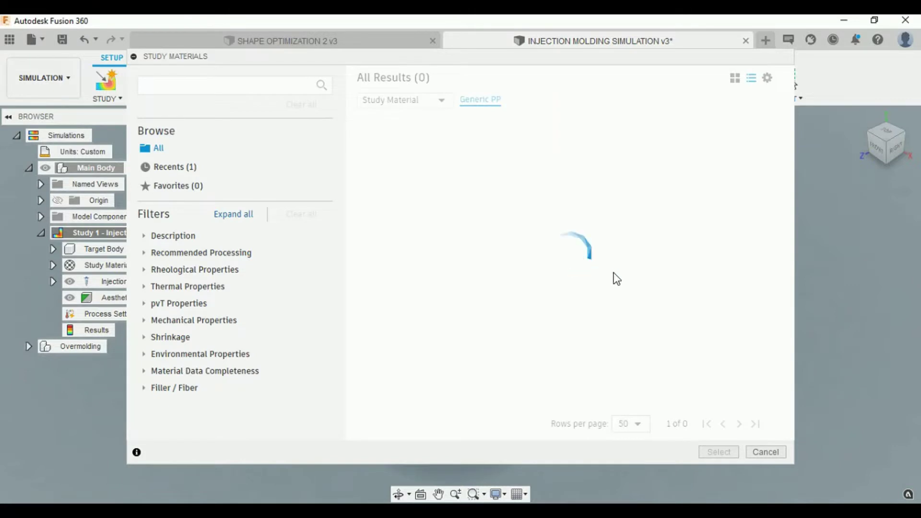
# Assign the Monsanto Kasei (0% Rubber) ABS grade as the study material, replacing Generic PP
pyautogui.scroll(-1, 613, 278)
pyautogui.scroll(-3, 601, 261)
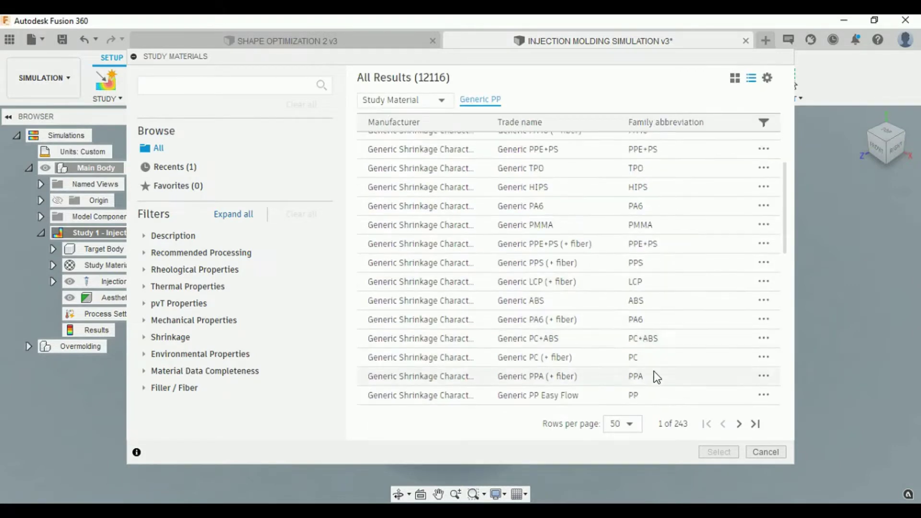
pyautogui.scroll(-3, 654, 376)
pyautogui.scroll(-3, 640, 336)
pyautogui.scroll(-3, 638, 338)
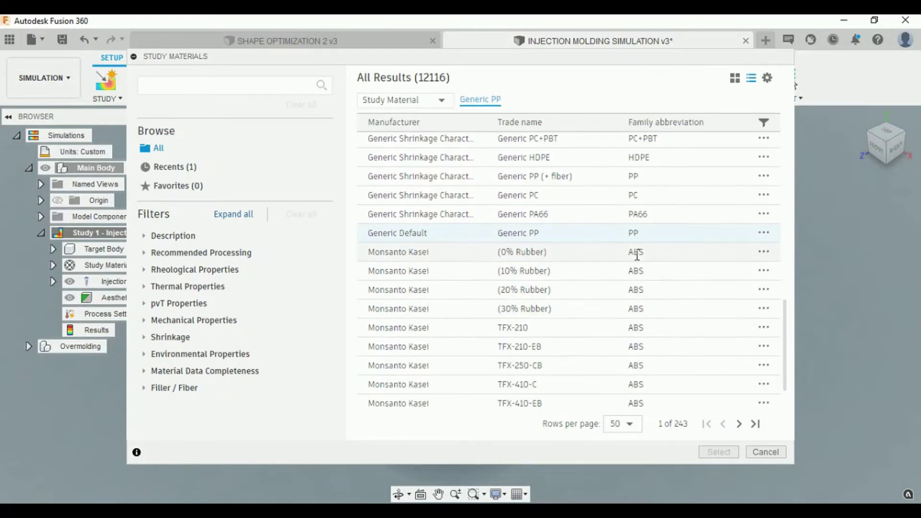
pyautogui.click(701, 252)
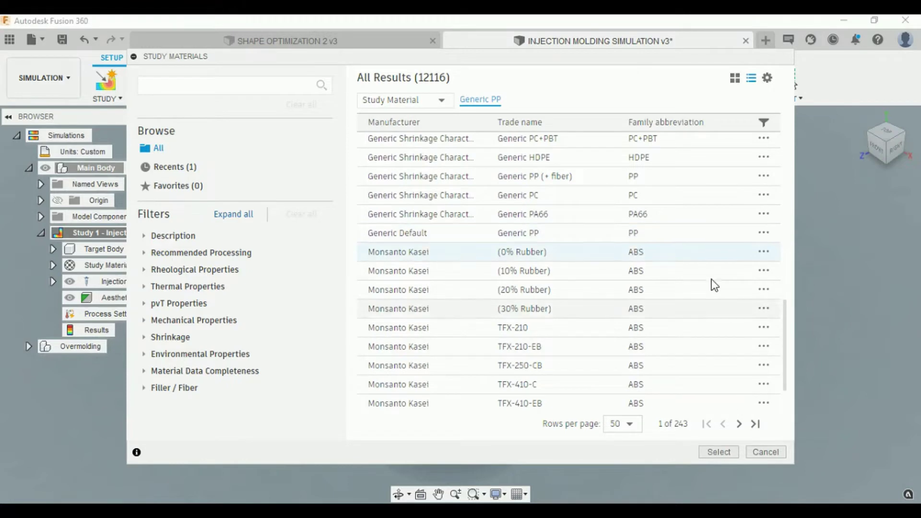
pyautogui.click(725, 451)
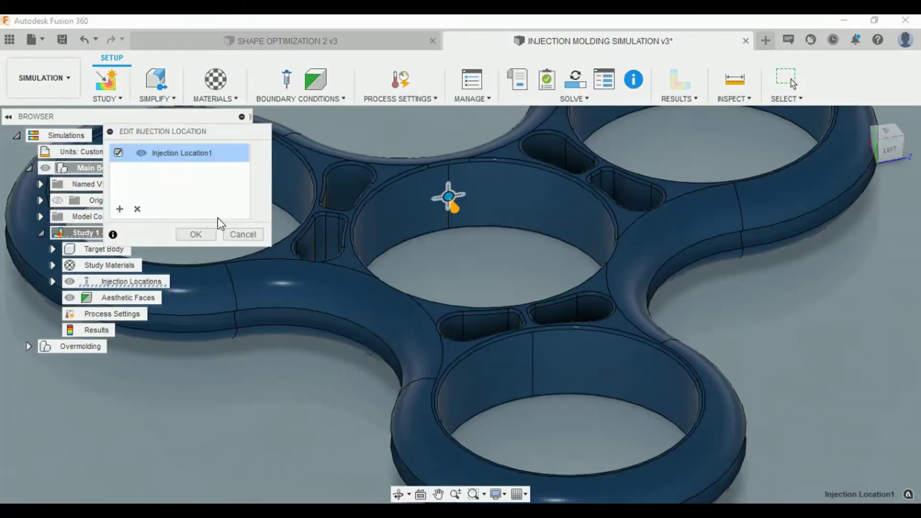
# Delete the default Injection Location1 from the study
pyautogui.click(195, 232)
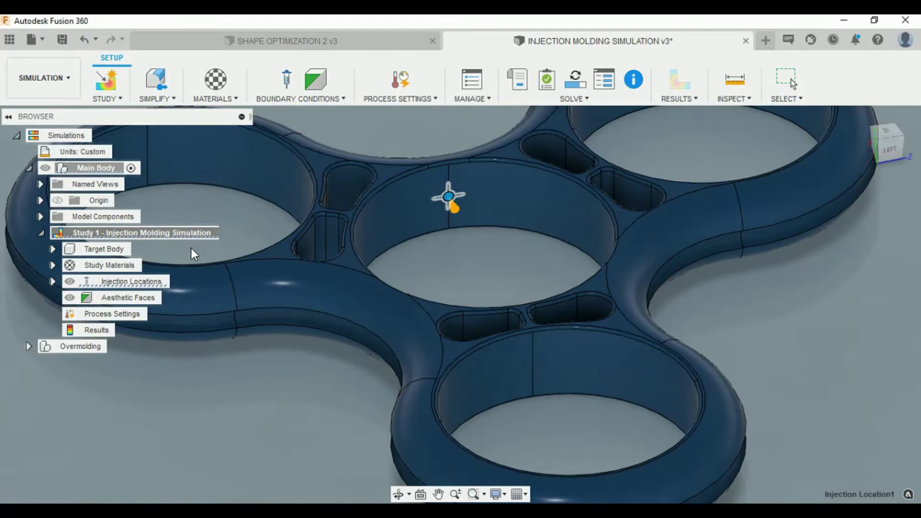
pyautogui.click(52, 281)
pyautogui.rightClick(146, 295)
pyautogui.click(192, 356)
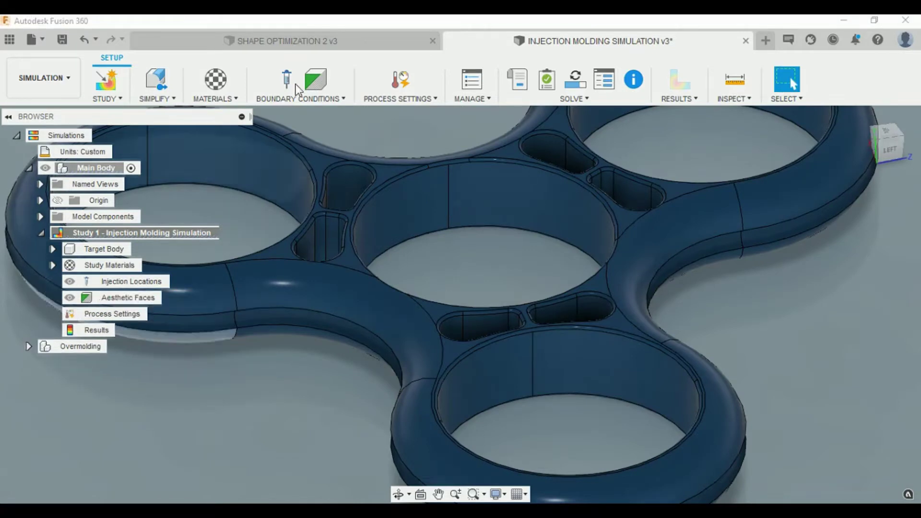
# Add three injection points around the spinner's central ring
pyautogui.click(285, 82)
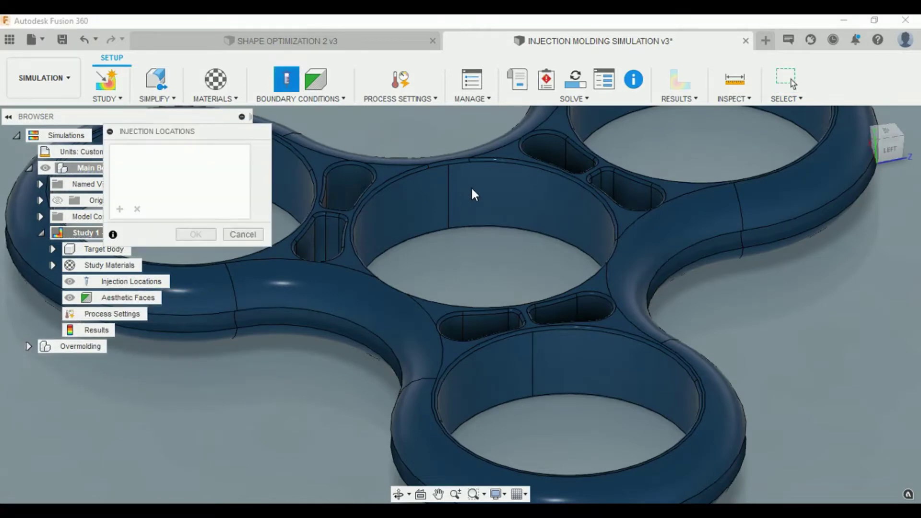
pyautogui.click(565, 215)
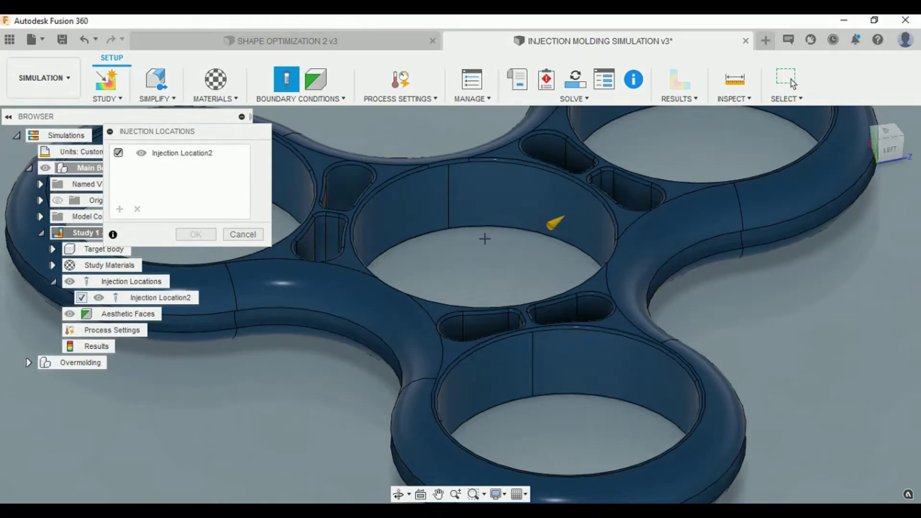
pyautogui.moveTo(527, 249)
pyautogui.keyDown('shift'); pyautogui.mouseDown(button='middle')
pyautogui.moveTo(652, 232)
pyautogui.moveTo(586, 370)
pyautogui.mouseUp(button='middle'); pyautogui.keyUp('shift')
pyautogui.scroll(-5, 578, 388)
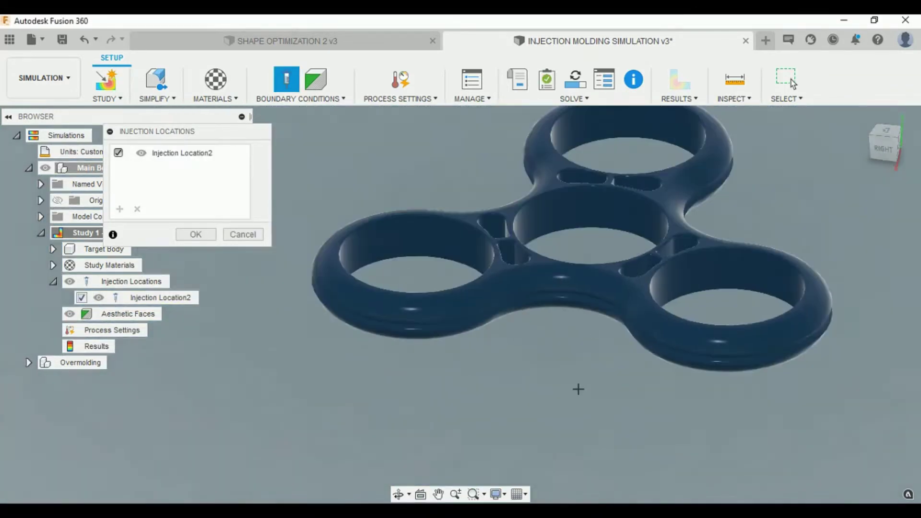
pyautogui.scroll(5, 605, 240)
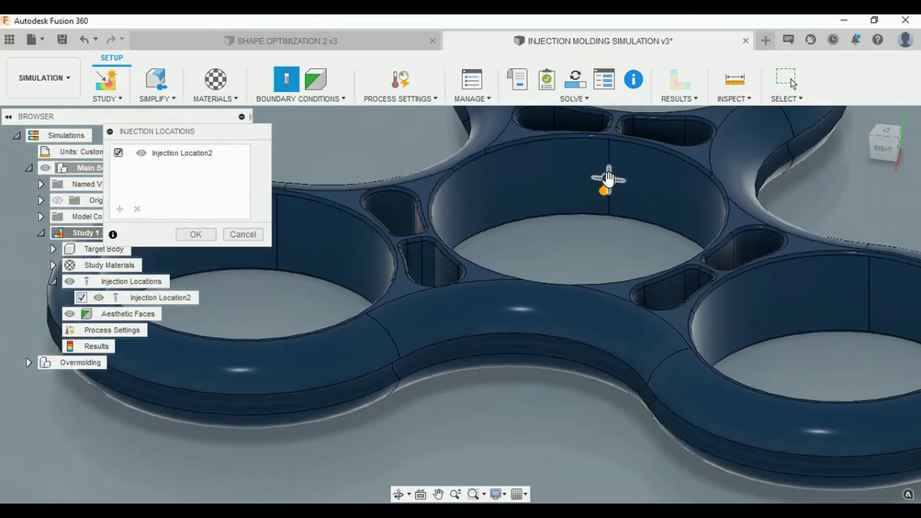
pyautogui.click(608, 180)
pyautogui.scroll(-3, 551, 261)
pyautogui.moveTo(551, 261)
pyautogui.keyDown('shift'); pyautogui.mouseDown(button='middle')
pyautogui.moveTo(704, 236)
pyautogui.moveTo(678, 253)
pyautogui.mouseUp(button='middle'); pyautogui.keyUp('shift')
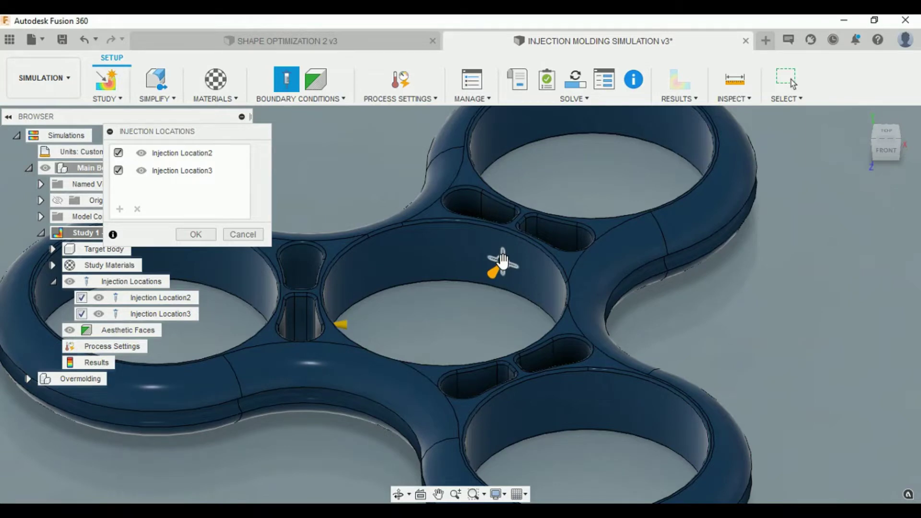
pyautogui.click(446, 319)
pyautogui.moveTo(514, 335)
pyautogui.keyDown('shift'); pyautogui.mouseDown(button='middle')
pyautogui.moveTo(600, 331)
pyautogui.moveTo(485, 392)
pyautogui.mouseUp(button='middle'); pyautogui.keyUp('shift')
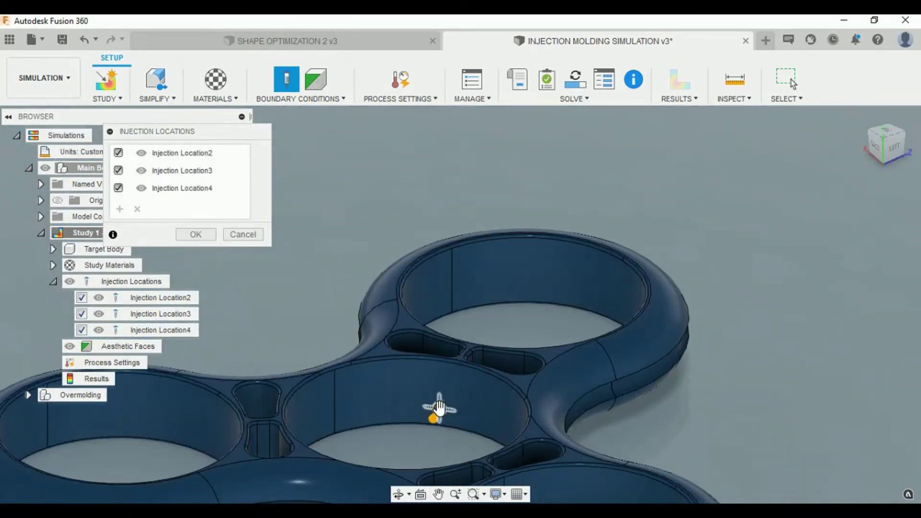
pyautogui.click(200, 233)
# Replace Injection Location2 with a new injection point on the central ring
pyautogui.click(184, 298)
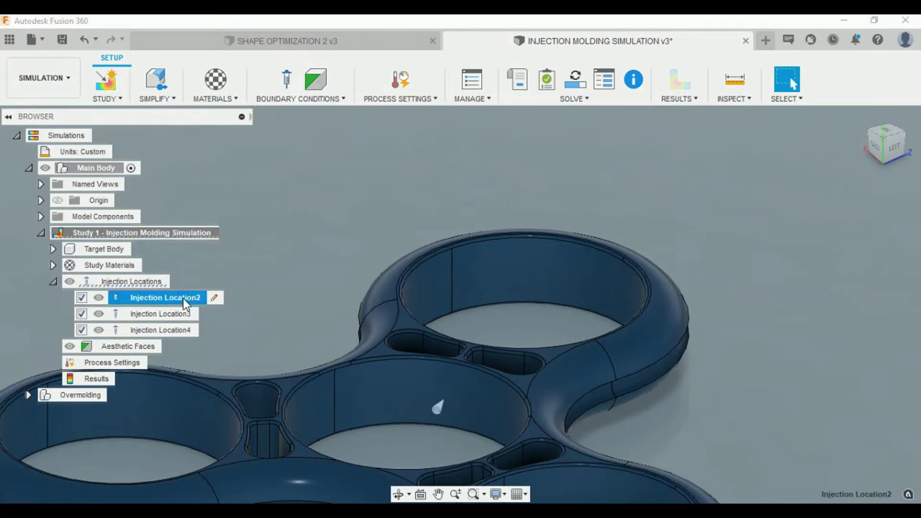
pyautogui.rightClick(183, 298)
pyautogui.click(225, 359)
pyautogui.click(291, 78)
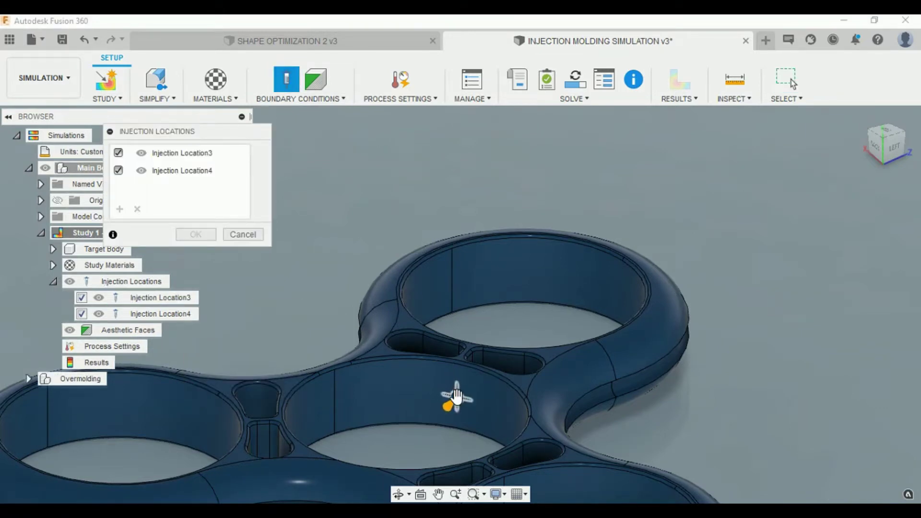
pyautogui.moveTo(885, 152); pyautogui.dragTo(915, 156)
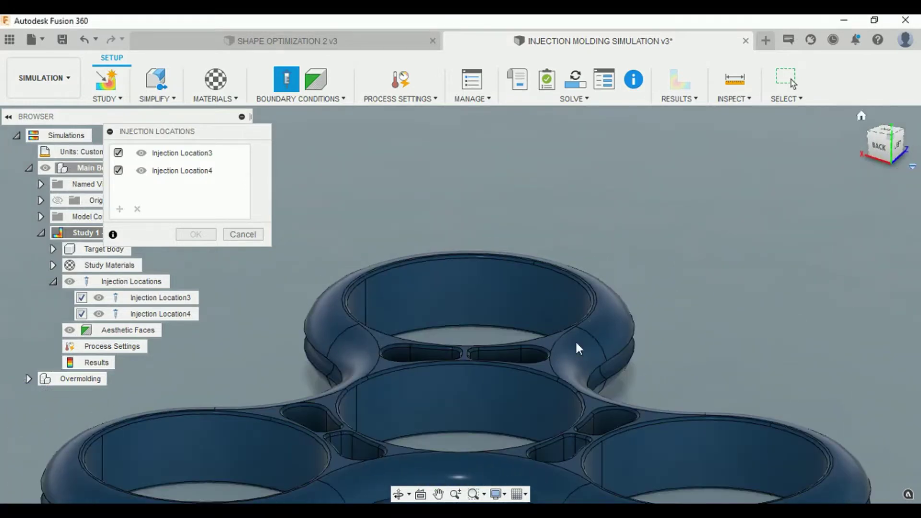
pyautogui.click(464, 396)
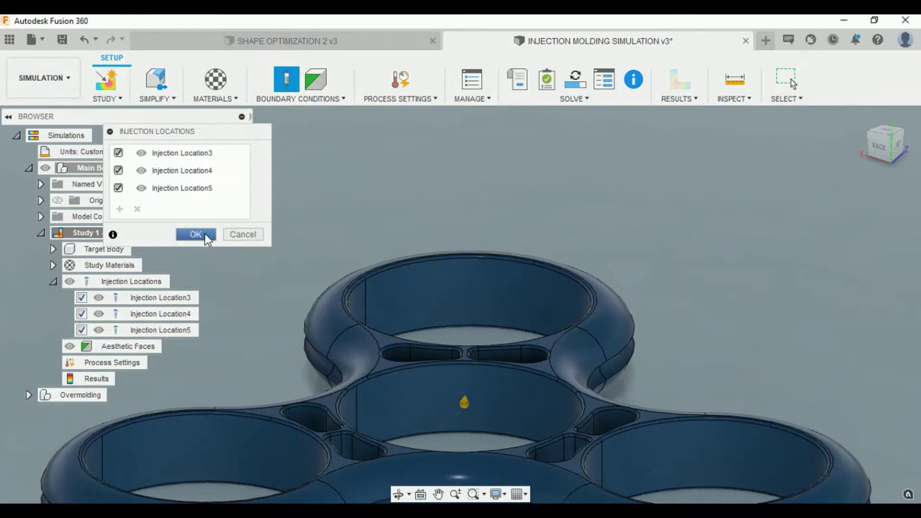
pyautogui.click(205, 234)
pyautogui.moveTo(526, 182)
pyautogui.keyDown('shift'); pyautogui.mouseDown(button='middle')
pyautogui.moveTo(349, 159)
pyautogui.moveTo(514, 132)
pyautogui.moveTo(491, 143)
pyautogui.moveTo(398, 241)
pyautogui.moveTo(365, 182)
pyautogui.mouseUp(button='middle'); pyautogui.keyUp('shift')
# Try picking aesthetic faces on the spinner, then abandon that first attempt
pyautogui.click(314, 79)
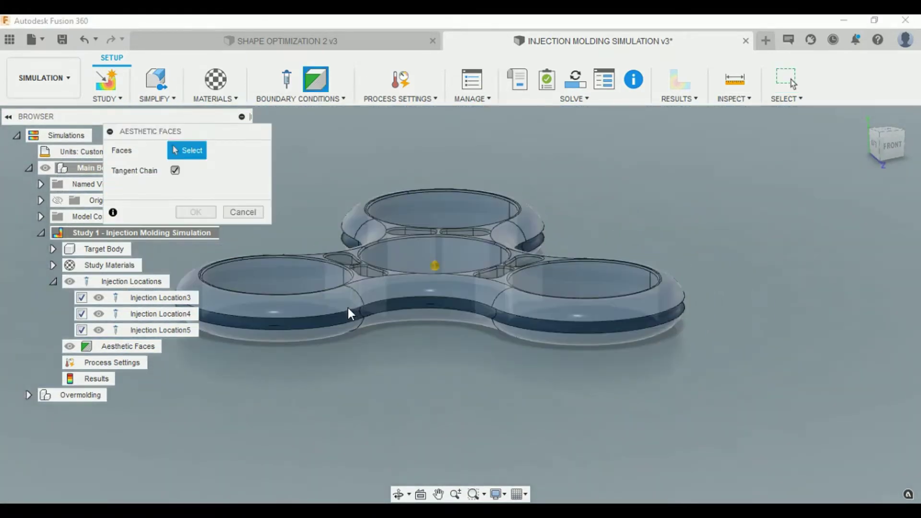
pyautogui.scroll(1, 338, 318)
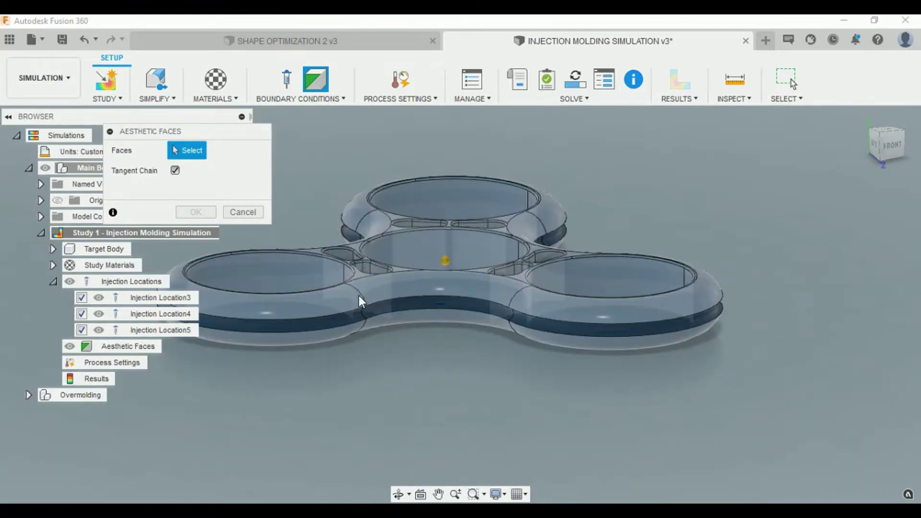
pyautogui.click(356, 297)
pyautogui.keyDown('shift'); pyautogui.moveTo(650, 204); pyautogui.dragTo(603, 199, button='middle'); pyautogui.keyUp('shift')
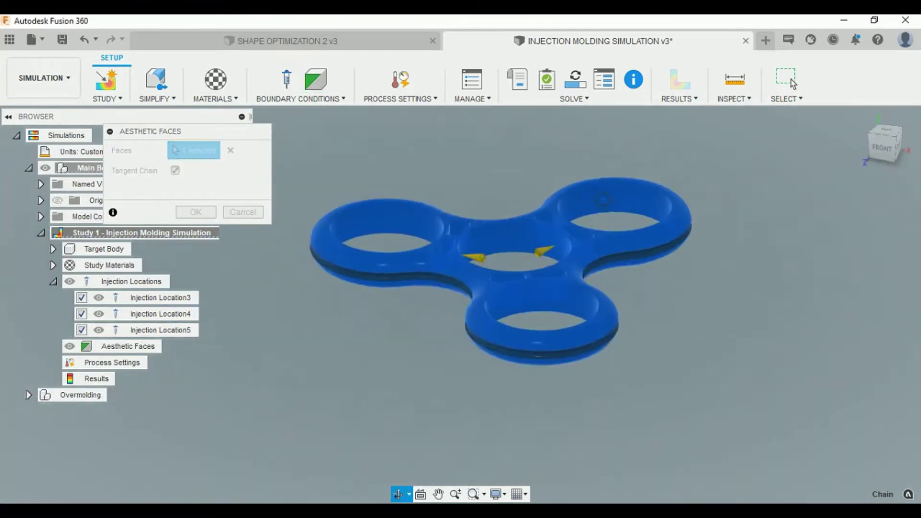
pyautogui.click(230, 150)
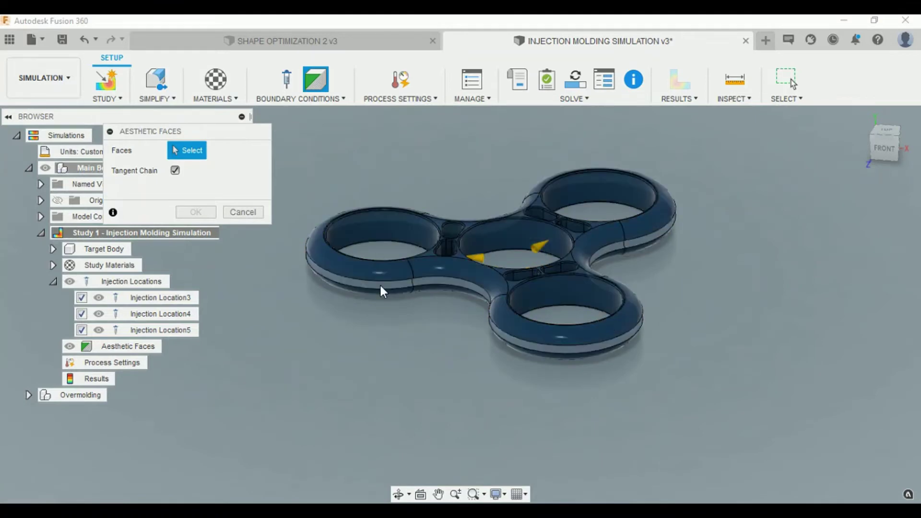
pyautogui.click(382, 291)
pyautogui.scroll(4, 382, 197)
pyautogui.moveTo(382, 197)
pyautogui.keyDown('shift'); pyautogui.mouseDown(button='middle')
pyautogui.moveTo(400, 195)
pyautogui.moveTo(385, 191)
pyautogui.mouseUp(button='middle'); pyautogui.keyUp('shift')
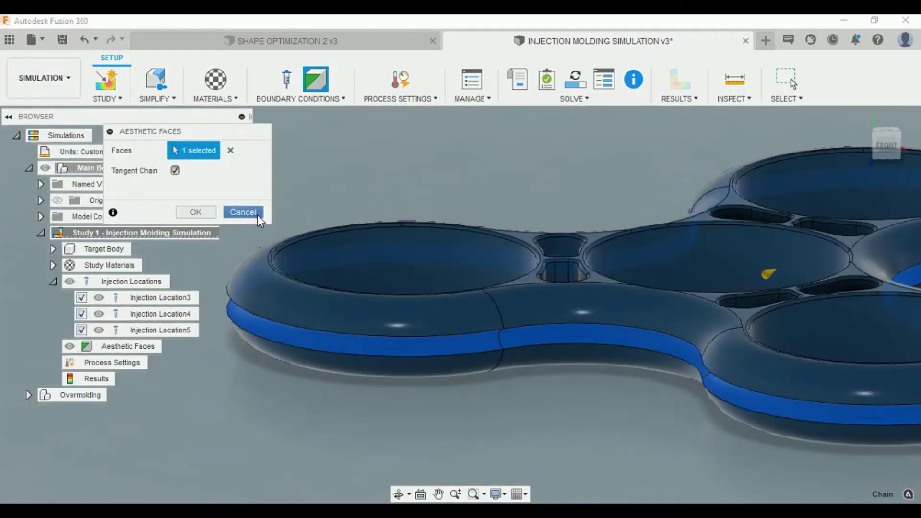
pyautogui.click(258, 216)
# Restart Aesthetic Faces with Tangent Chain off and select the left ring's outer face
pyautogui.click(330, 95)
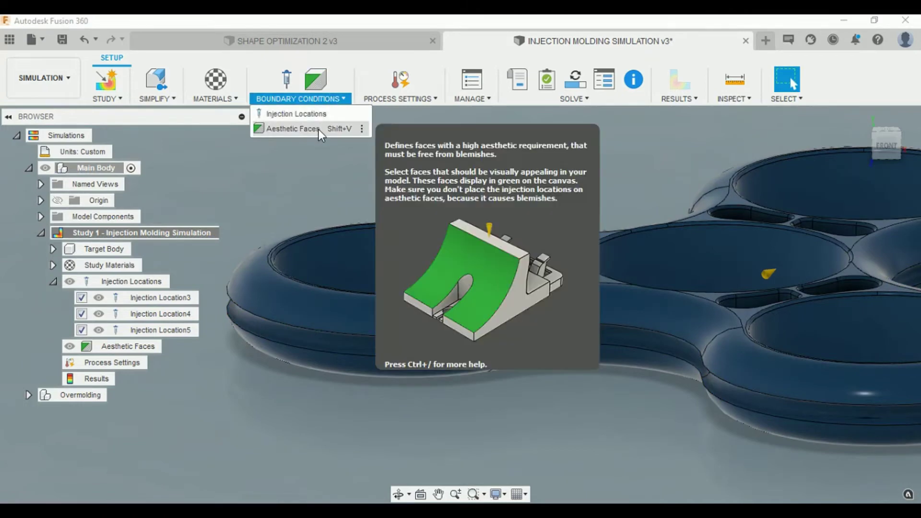
pyautogui.click(319, 130)
pyautogui.keyDown('shift'); pyautogui.moveTo(335, 260); pyautogui.dragTo(342, 191, button='middle'); pyautogui.keyUp('shift')
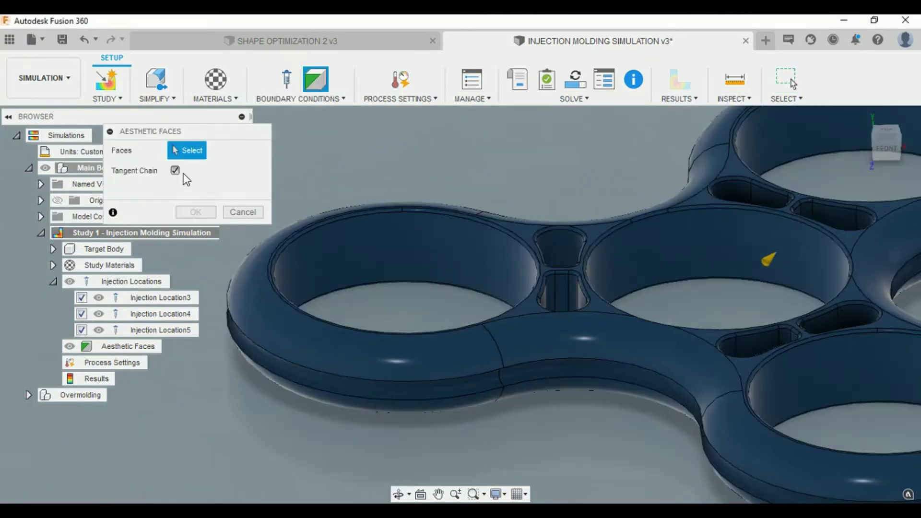
pyautogui.click(176, 171)
pyautogui.click(309, 327)
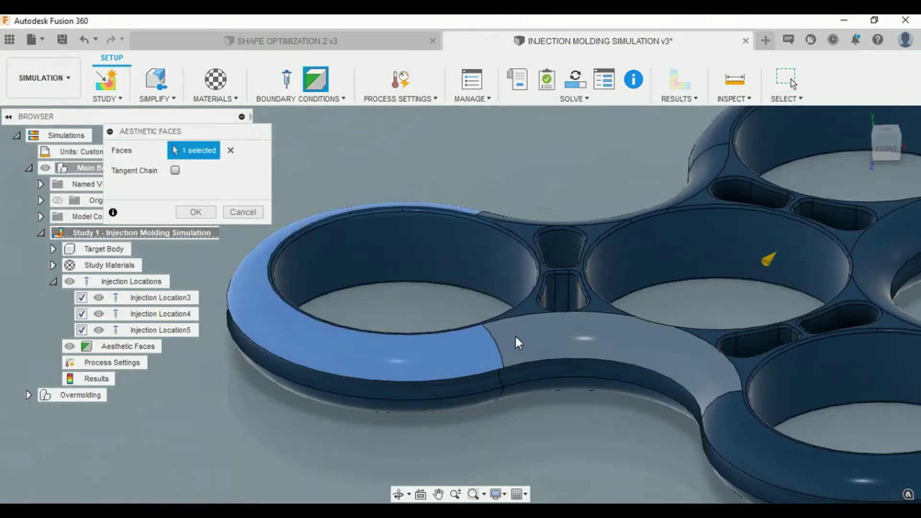
pyautogui.scroll(-3, 338, 252)
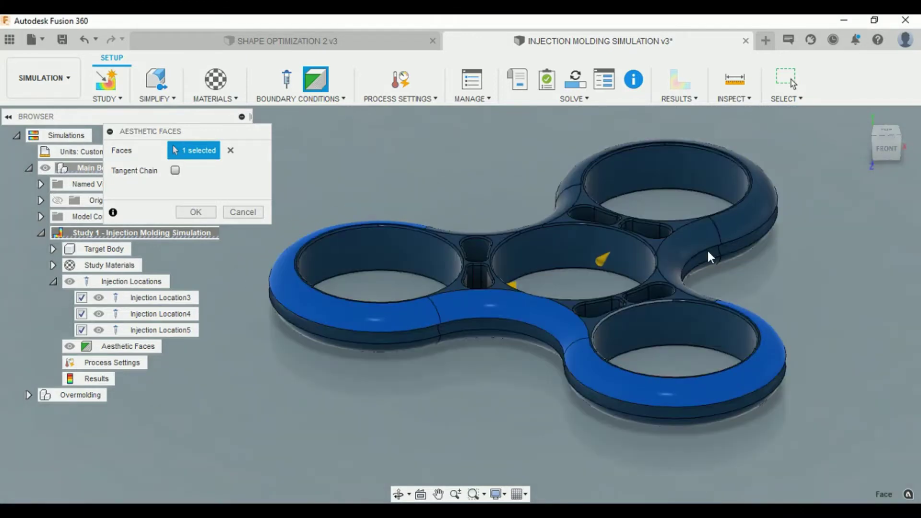
pyautogui.keyDown('shift'); pyautogui.moveTo(707, 249); pyautogui.dragTo(561, 345, button='middle'); pyautogui.keyUp('shift')
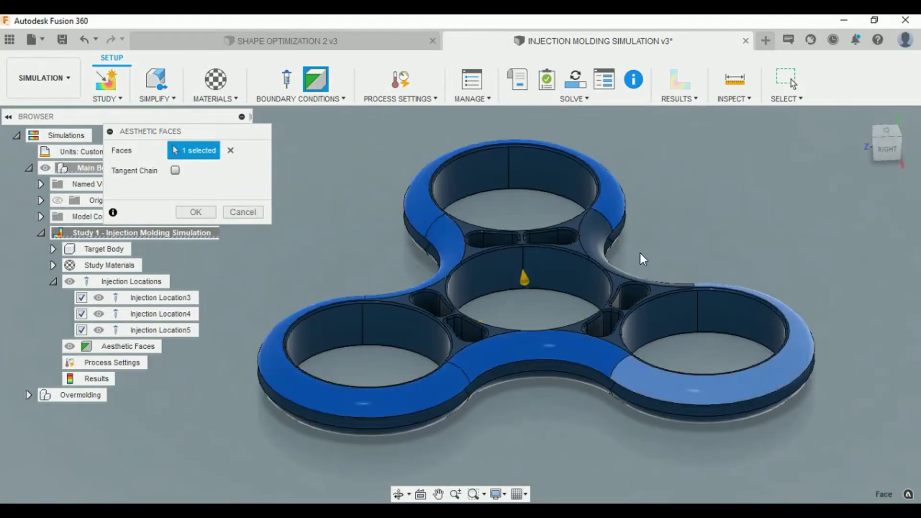
pyautogui.moveTo(595, 239)
pyautogui.keyDown('shift'); pyautogui.mouseDown(button='middle')
pyautogui.moveTo(488, 223)
pyautogui.moveTo(562, 211)
pyautogui.moveTo(418, 261)
pyautogui.mouseUp(button='middle'); pyautogui.keyUp('shift')
# Add the underside, ring, arm and lower ring faces, confirming seven aesthetic faces in total
pyautogui.click(417, 263)
pyautogui.click(506, 274)
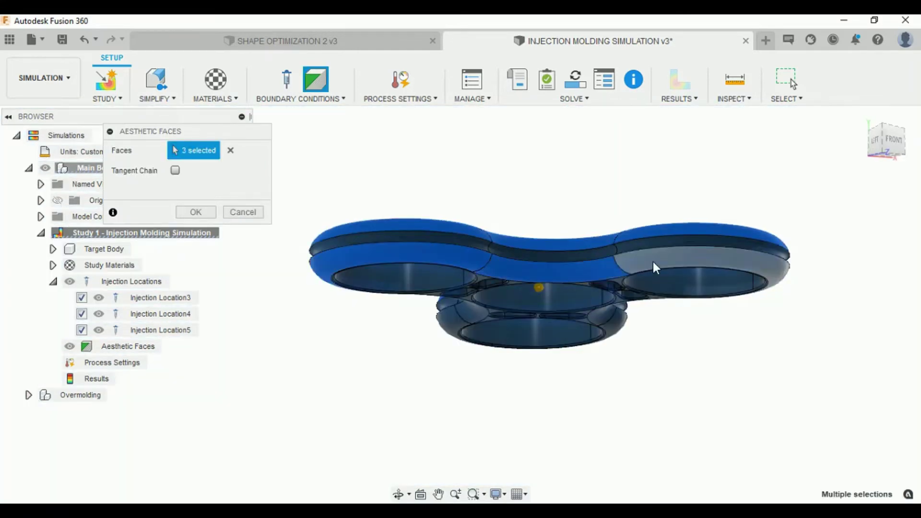
pyautogui.click(655, 267)
pyautogui.keyDown('shift'); pyautogui.moveTo(665, 385); pyautogui.dragTo(496, 354, button='middle'); pyautogui.keyUp('shift')
pyautogui.click(497, 354)
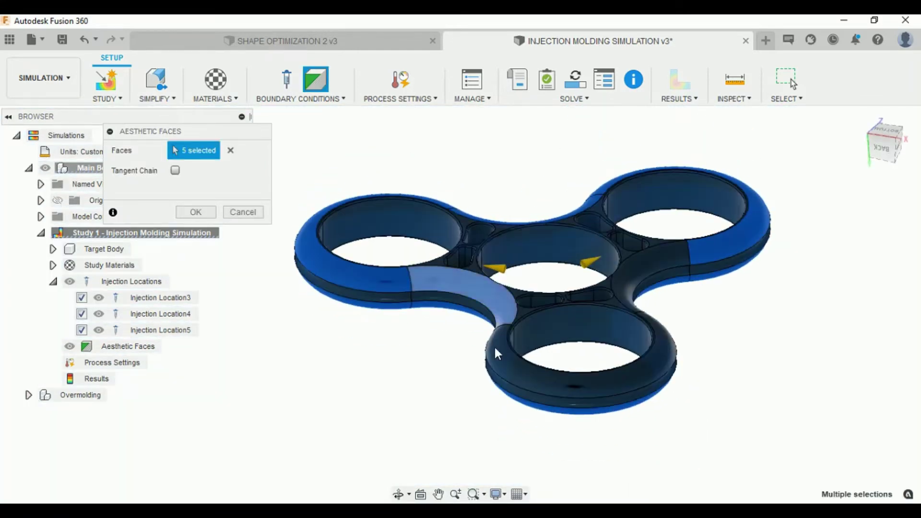
pyautogui.click(514, 376)
pyautogui.click(614, 284)
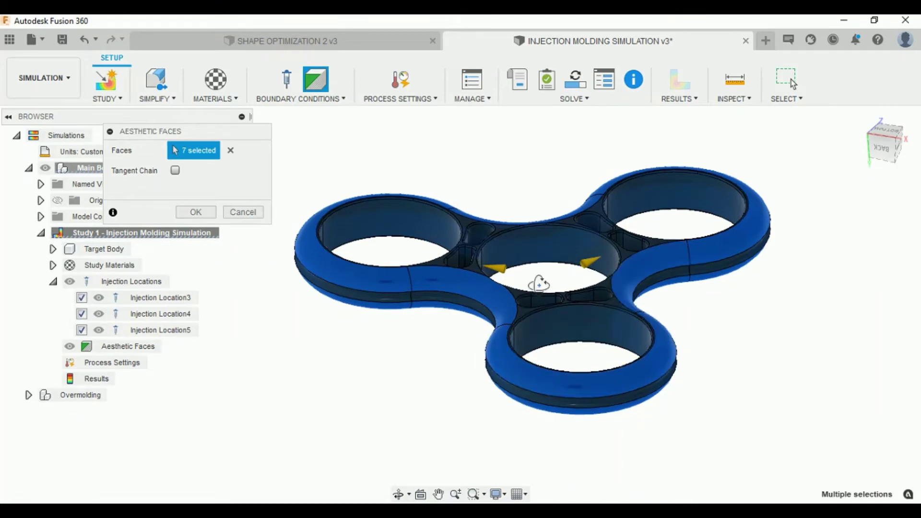
pyautogui.keyDown('shift'); pyautogui.moveTo(538, 284); pyautogui.dragTo(537, 336, button='middle'); pyautogui.keyUp('shift')
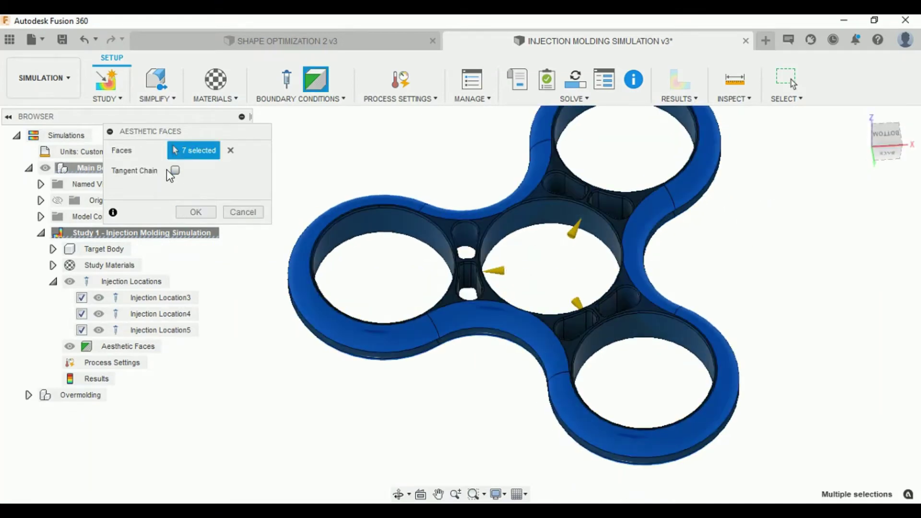
pyautogui.click(192, 210)
pyautogui.scroll(-3, 373, 443)
pyautogui.moveTo(372, 301)
pyautogui.keyDown('shift'); pyautogui.mouseDown(button='middle')
pyautogui.moveTo(384, 422)
pyautogui.moveTo(380, 406)
pyautogui.mouseUp(button='middle'); pyautogui.keyUp('shift')
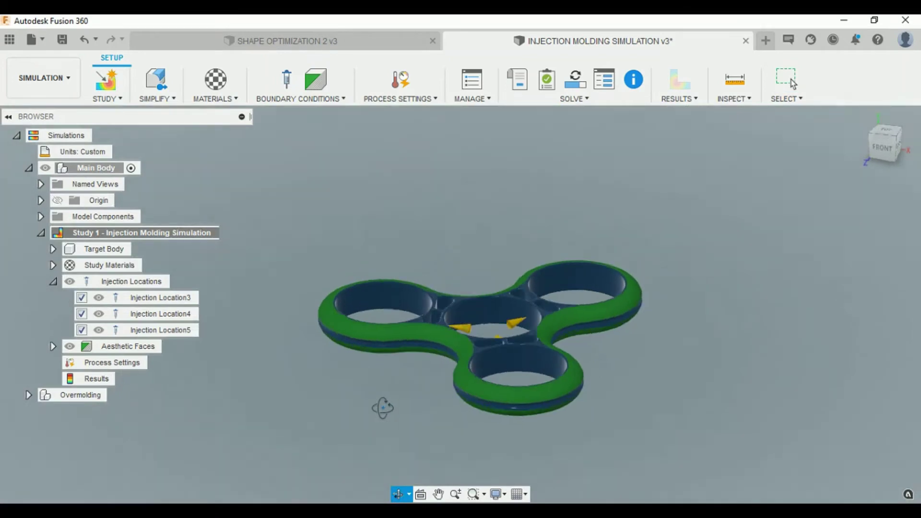
# Keep Compensate for Shrinkage on with a 0.5% shrinkage allowance in the process settings
pyautogui.click(384, 99)
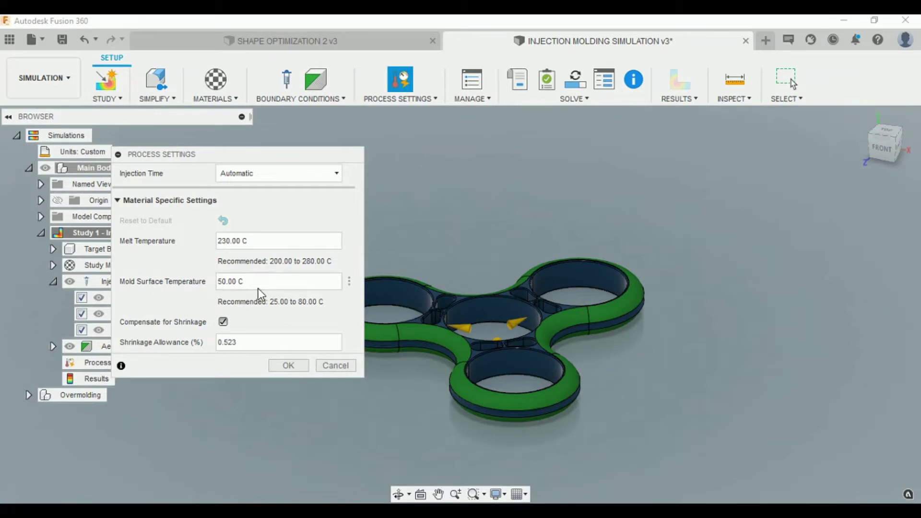
pyautogui.click(222, 321)
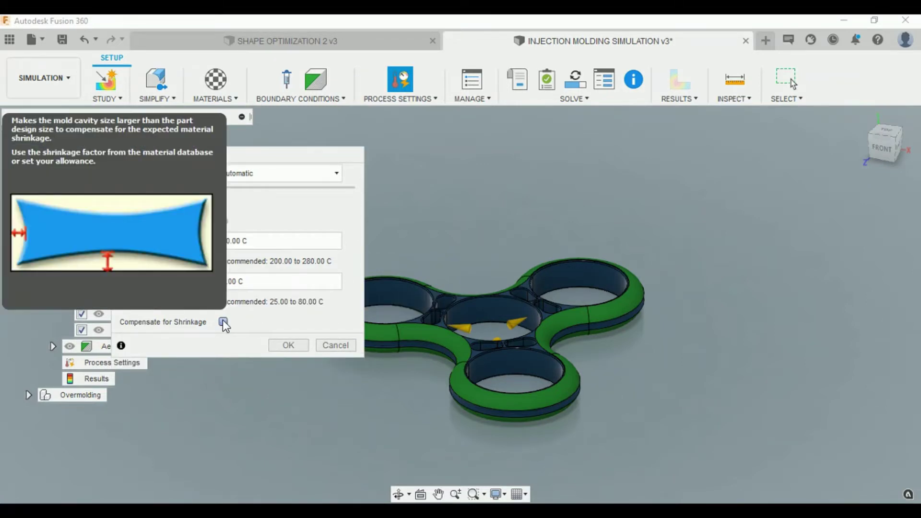
pyautogui.click(222, 321)
pyautogui.write('0.5')
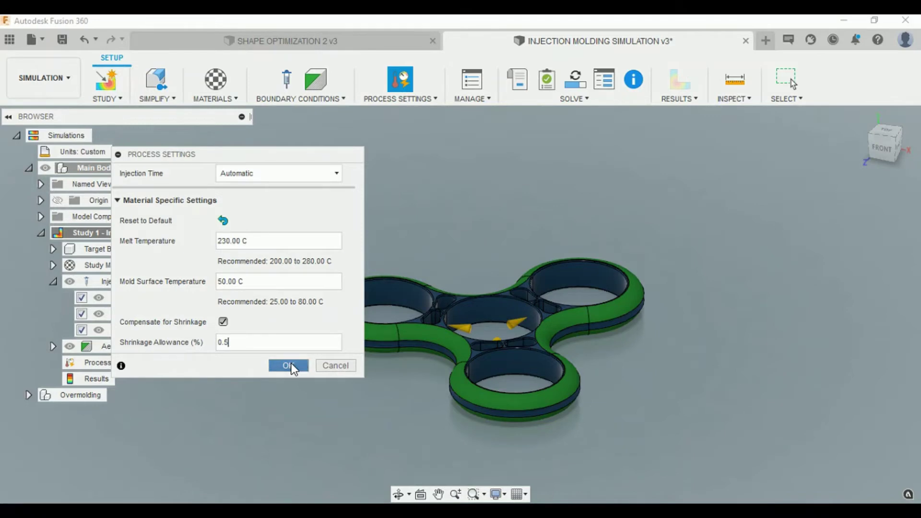
pyautogui.click(291, 364)
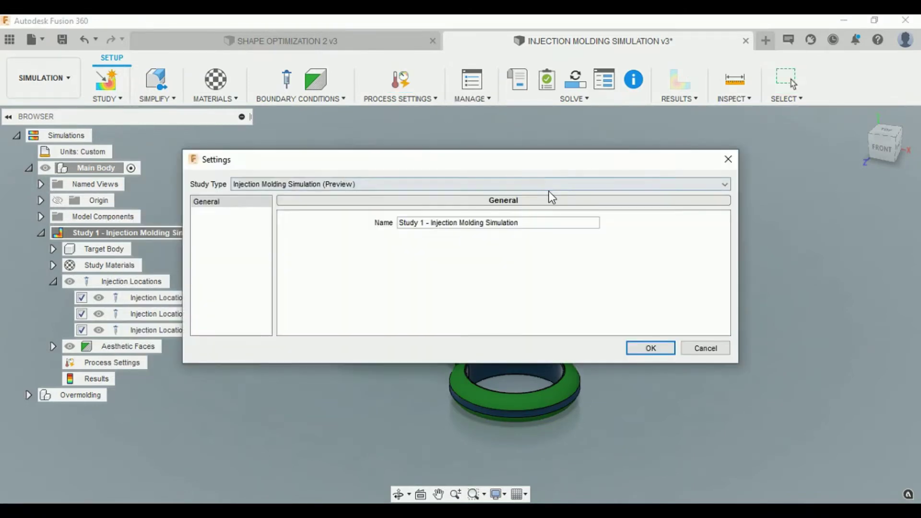
# Close the Settings dialog and run a pre-check confirming the study is ready to solve
pyautogui.click(696, 344)
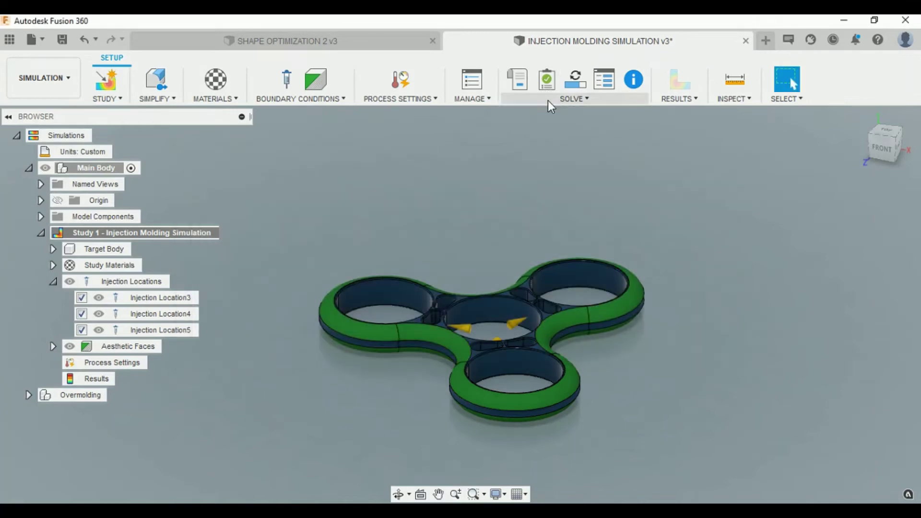
pyautogui.click(547, 100)
pyautogui.click(534, 127)
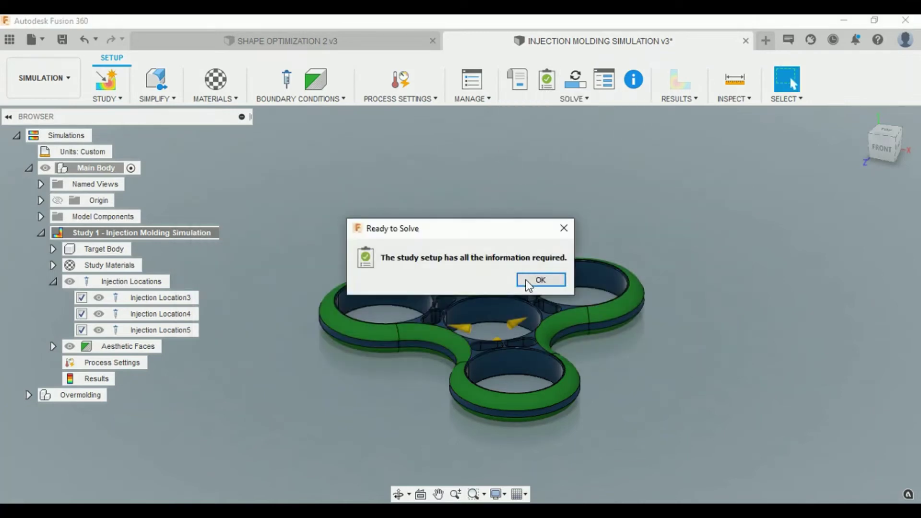
pyautogui.click(556, 275)
# Solve Study 1 on the cloud
pyautogui.click(544, 101)
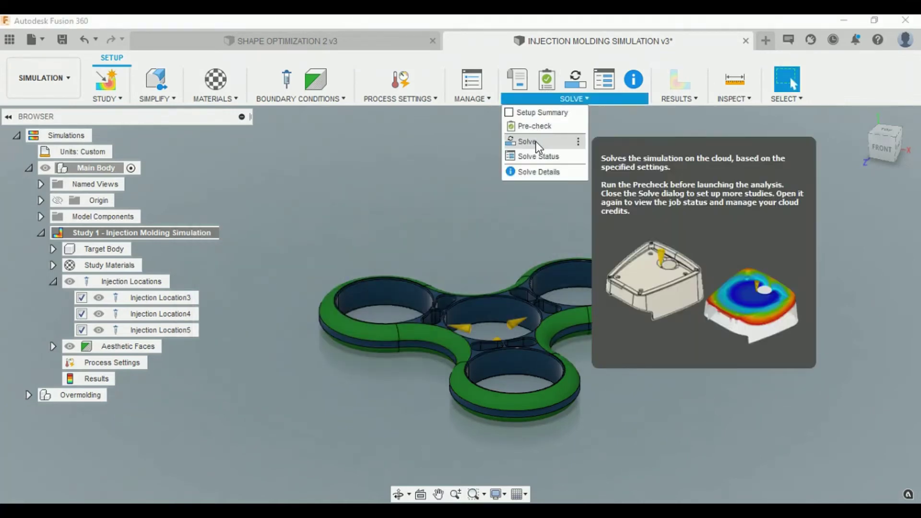
pyautogui.click(536, 141)
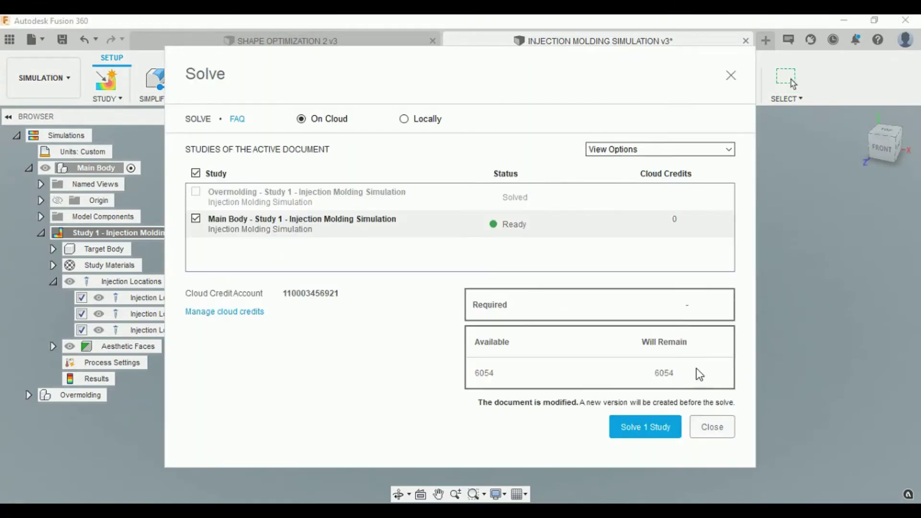
pyautogui.click(676, 429)
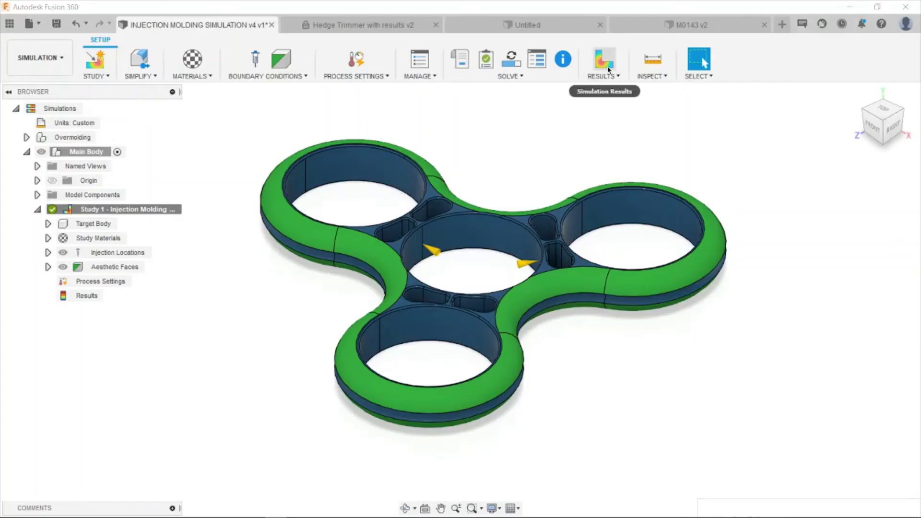
# Open the guided results and review visual defects with sink-mark depth tolerance lowered to 0.01 mm
pyautogui.click(609, 70)
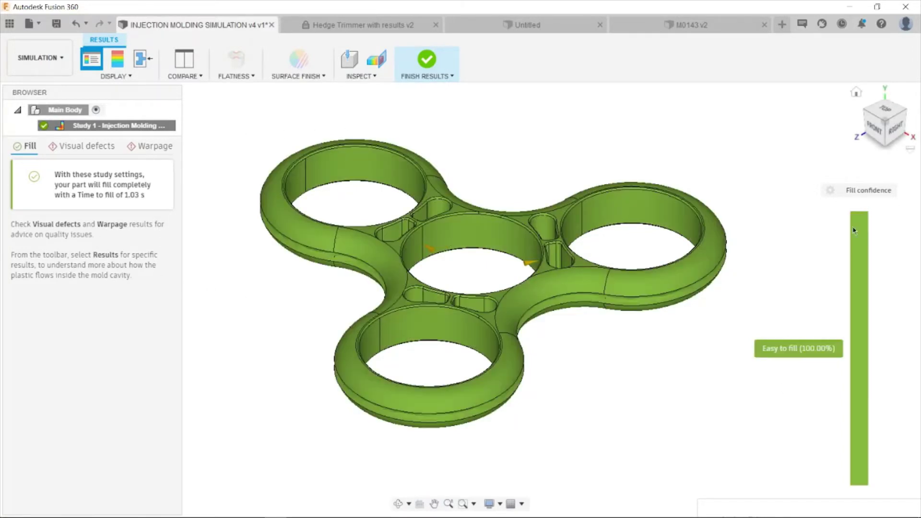
pyautogui.click(82, 149)
pyautogui.moveTo(838, 420); pyautogui.dragTo(838, 431)
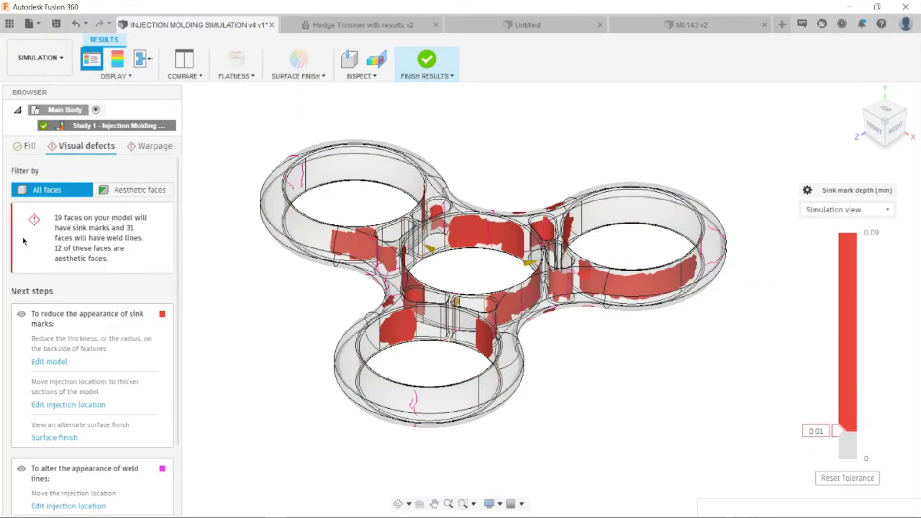
pyautogui.scroll(-3, 91, 355)
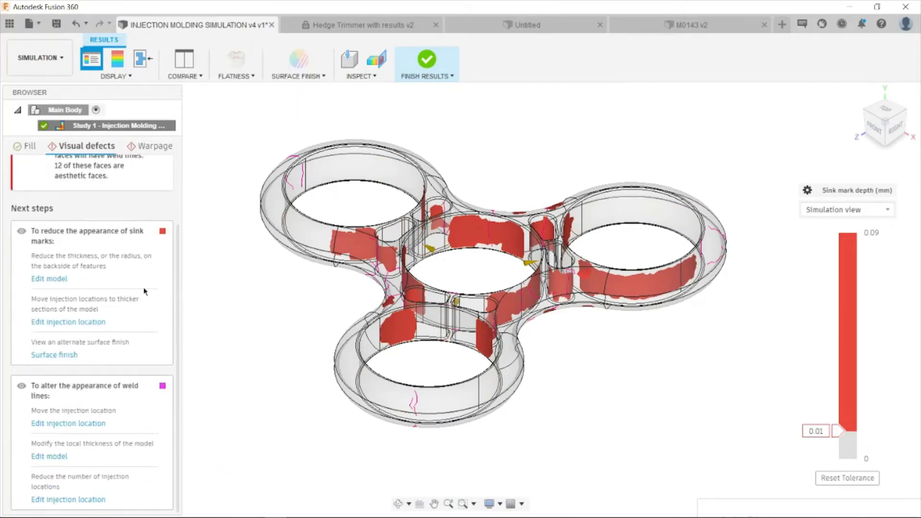
# Review warpage: 0.60 mm max deflection against a 0.59 mm tolerance, comparing the Flatness result
pyautogui.click(150, 146)
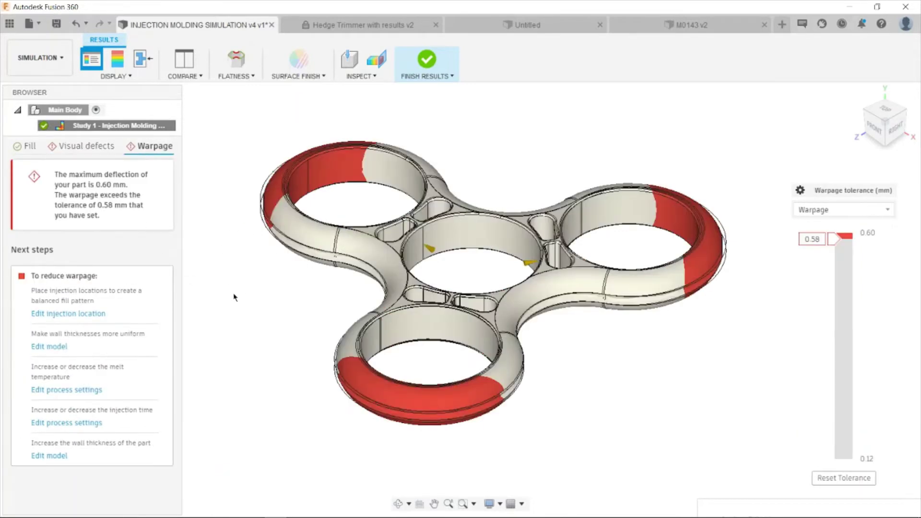
pyautogui.moveTo(837, 239)
pyautogui.mouseDown()
pyautogui.moveTo(843, 258)
pyautogui.moveTo(843, 238)
pyautogui.mouseUp()
pyautogui.click(839, 210)
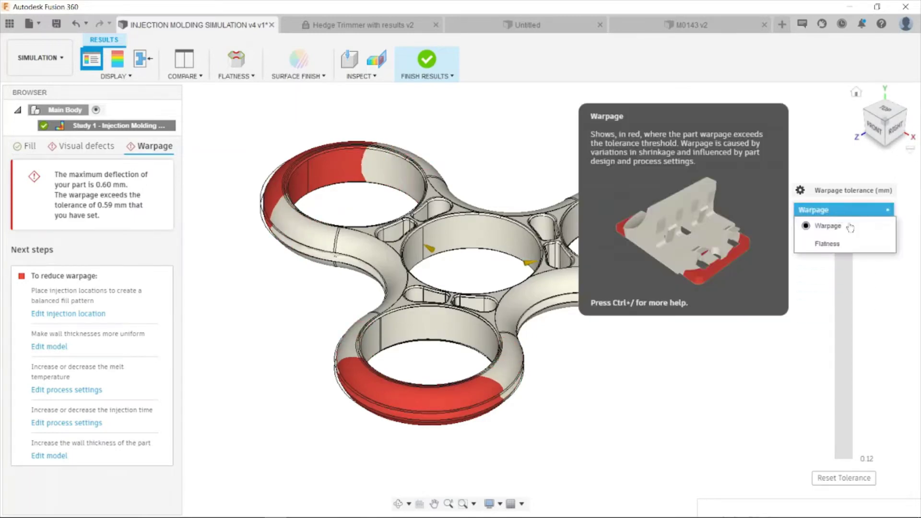
pyautogui.click(835, 245)
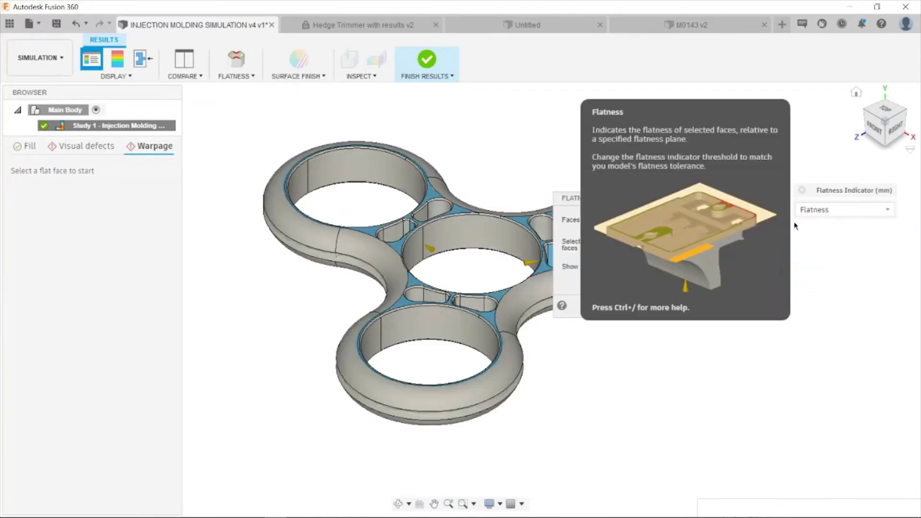
pyautogui.click(713, 307)
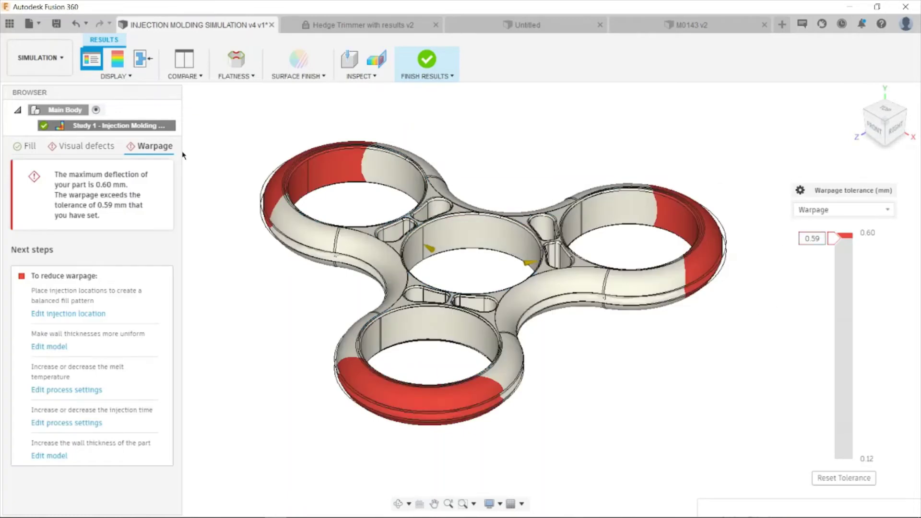
pyautogui.click(116, 75)
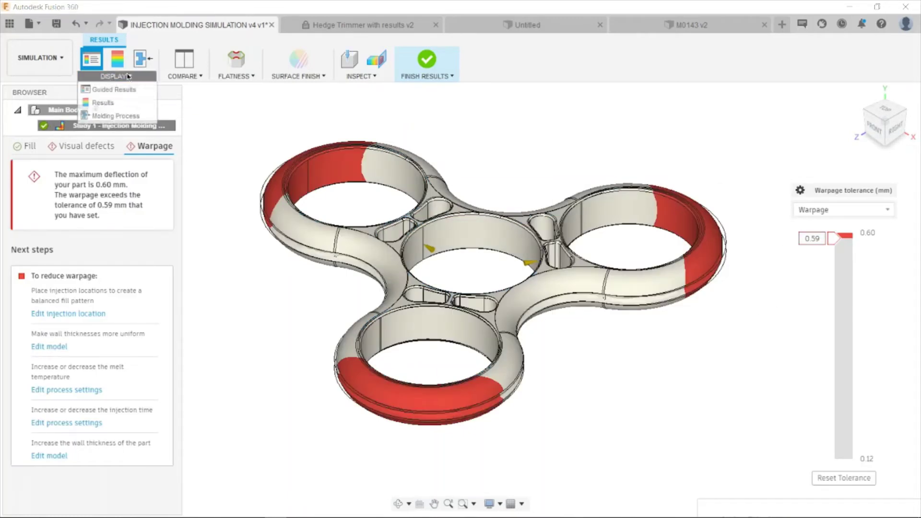
# Show the full results list and view Fill animation as both plastic flow and fill time
pyautogui.click(103, 103)
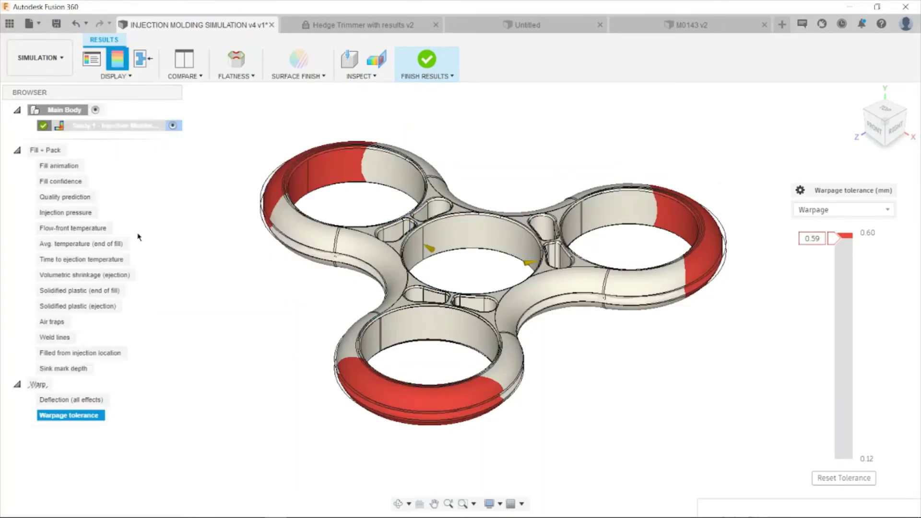
pyautogui.click(60, 165)
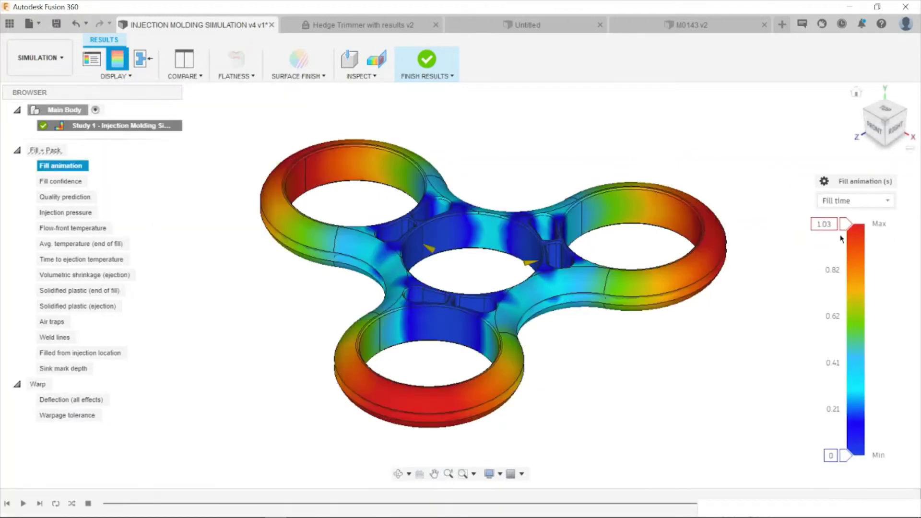
pyautogui.click(848, 204)
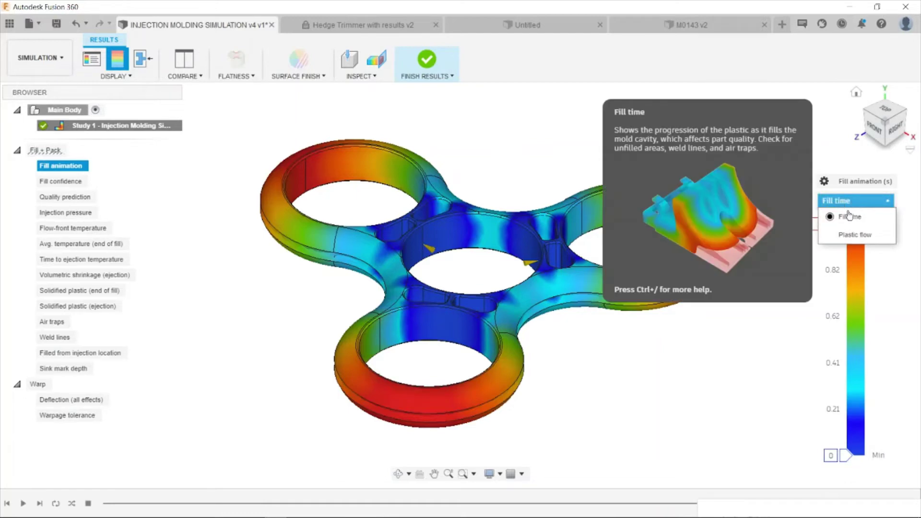
pyautogui.click(847, 235)
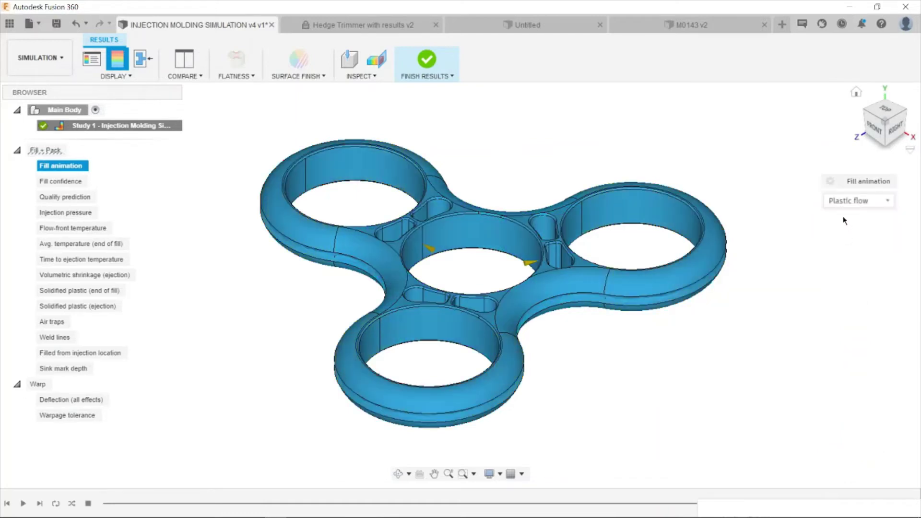
pyautogui.click(858, 201)
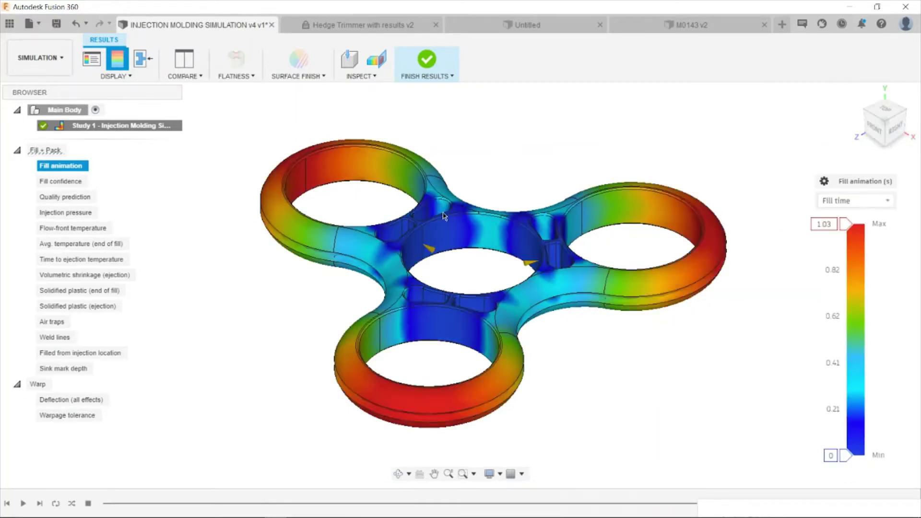
# Step through Fill confidence, Quality prediction, Injection pressure and Flow-front temperature (224.733–230.425 °C)
pyautogui.click(69, 189)
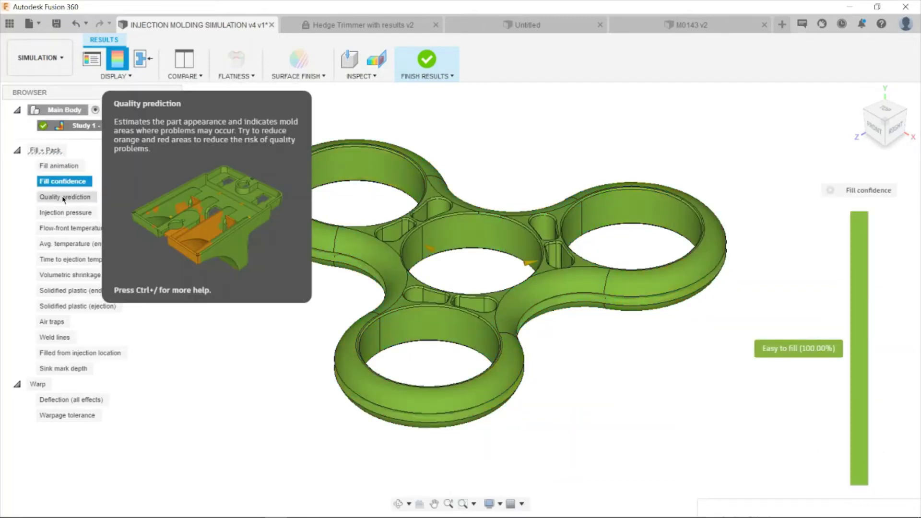
pyautogui.click(64, 197)
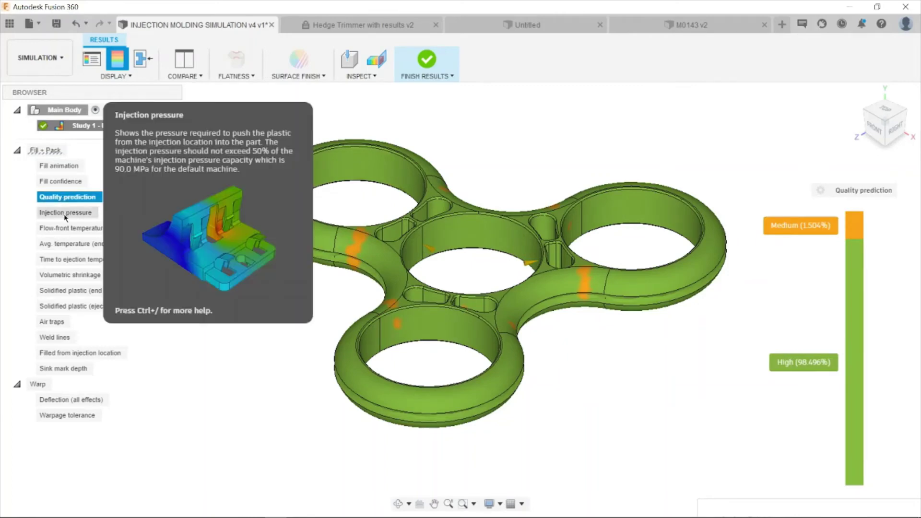
pyautogui.click(66, 213)
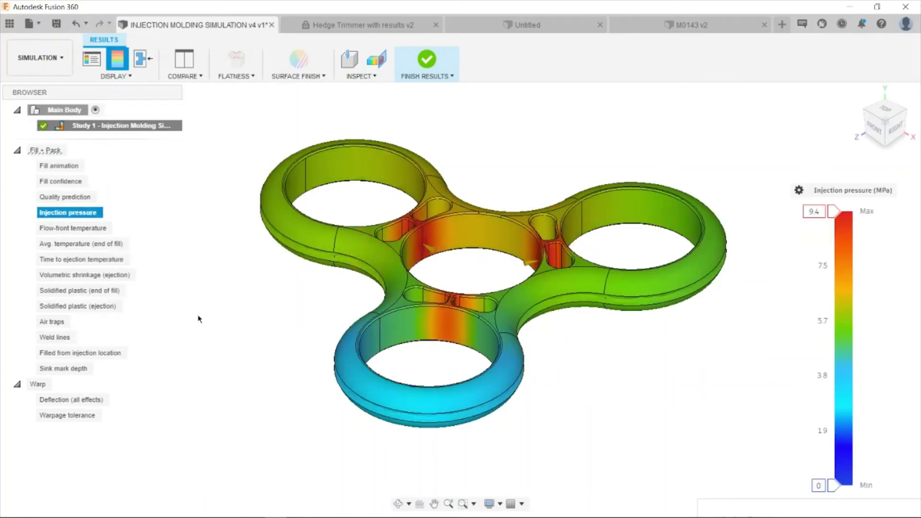
pyautogui.click(69, 233)
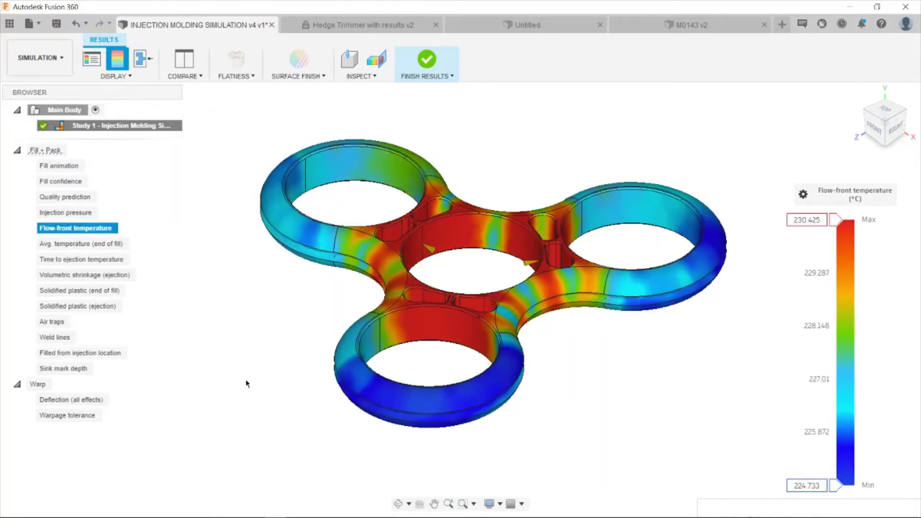
# View average temperature, time to ejection, volumetric shrinkage and solidified plastic at end of fill and ejection
pyautogui.click(84, 247)
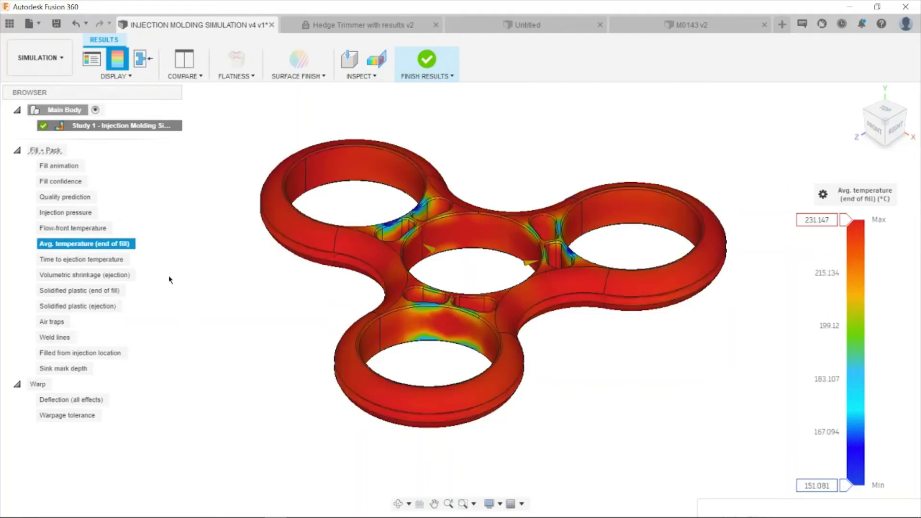
pyautogui.click(83, 259)
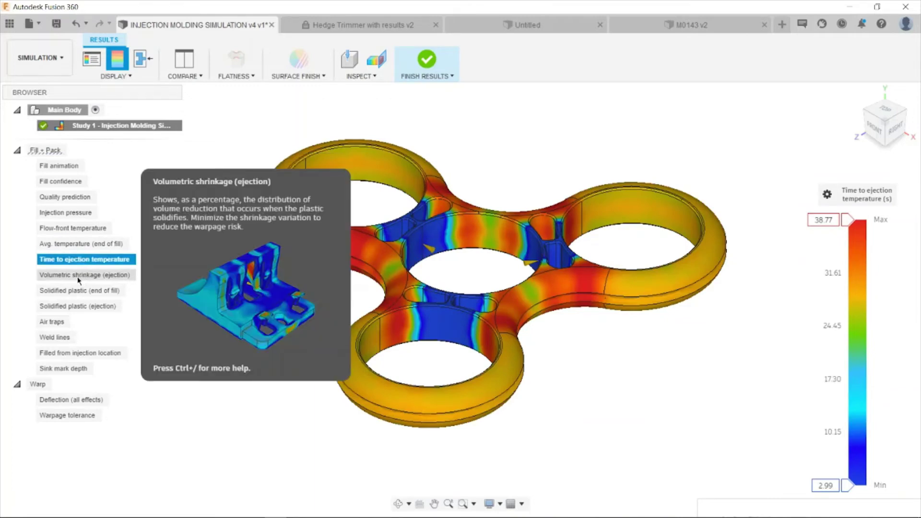
pyautogui.click(84, 276)
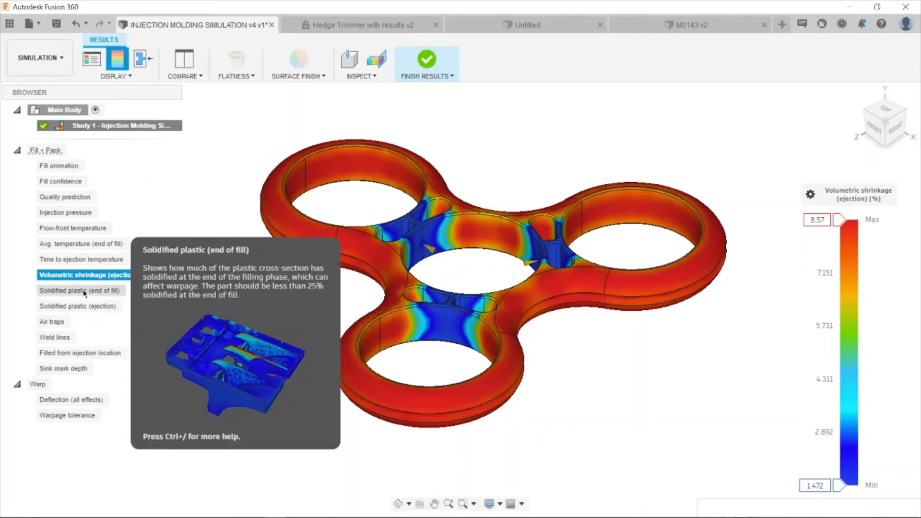
pyautogui.click(84, 292)
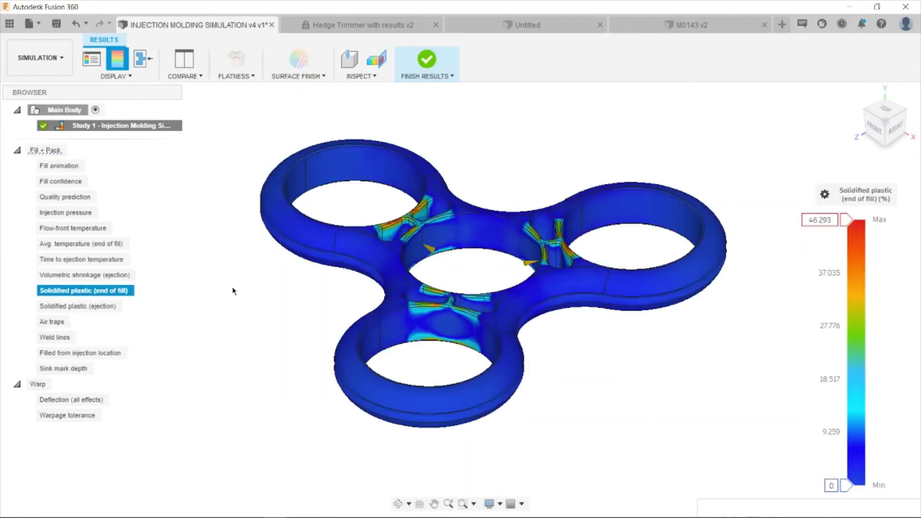
pyautogui.moveTo(883, 119)
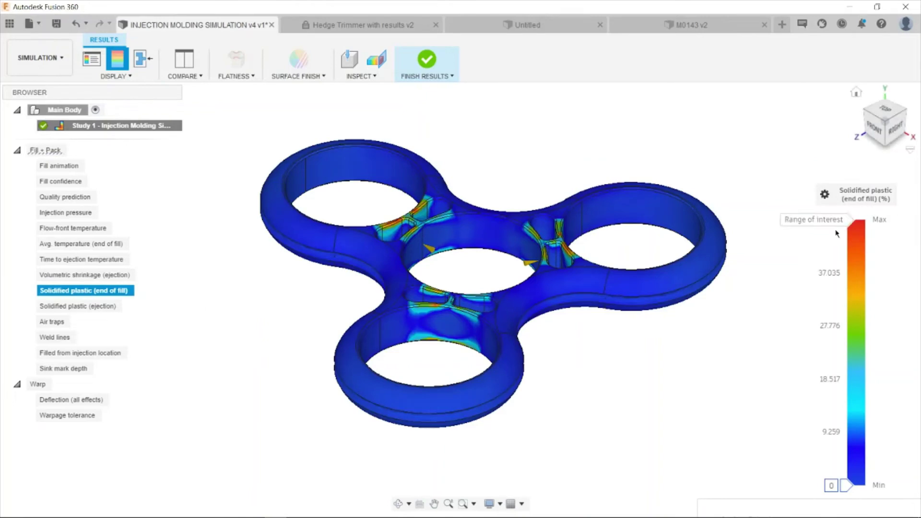
pyautogui.click(58, 308)
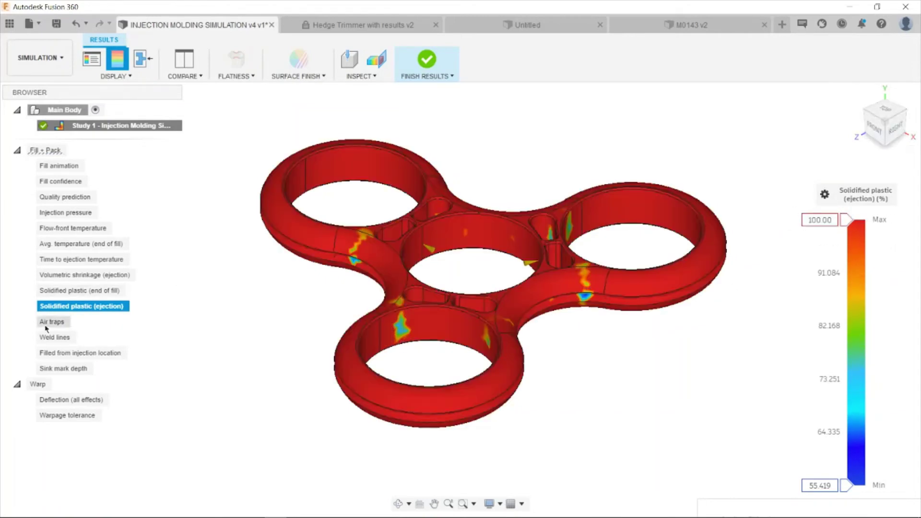
# Review the Air traps, Weld lines and Filled from injection location results
pyautogui.click(46, 325)
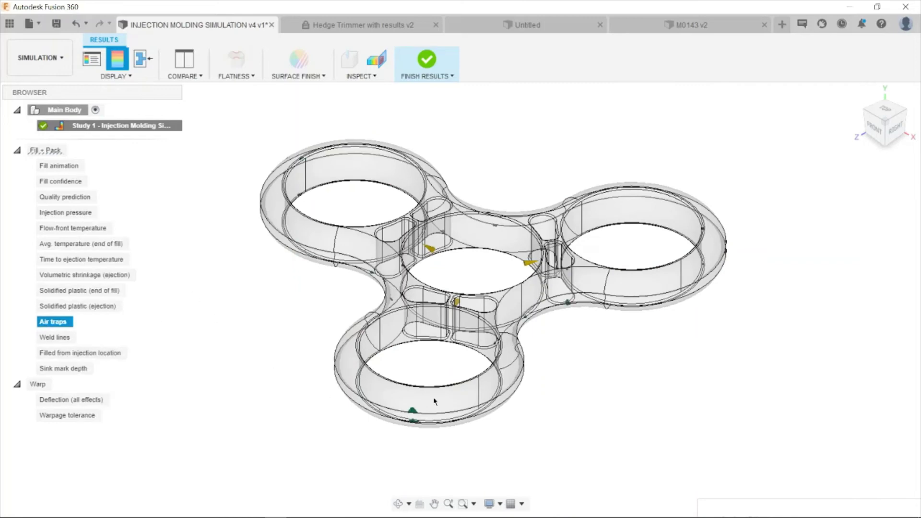
pyautogui.scroll(3, 413, 413)
pyautogui.scroll(-3, 416, 411)
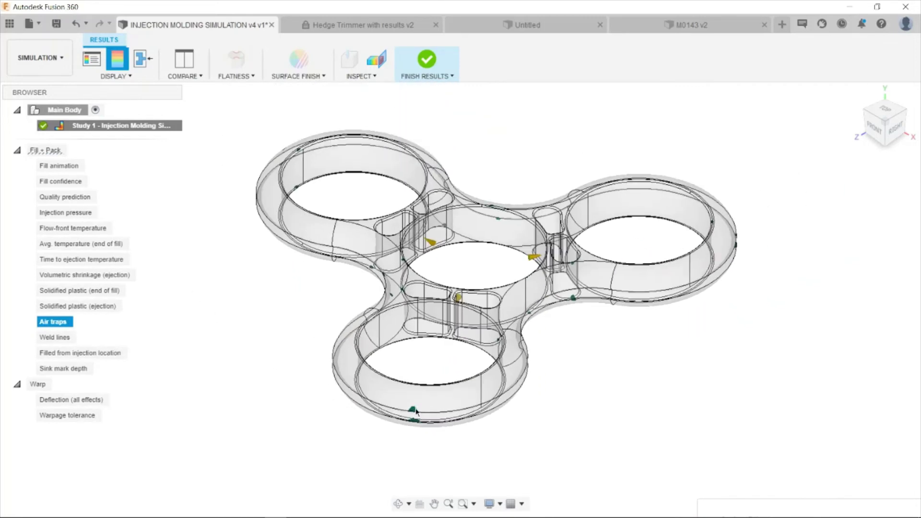
pyautogui.click(56, 337)
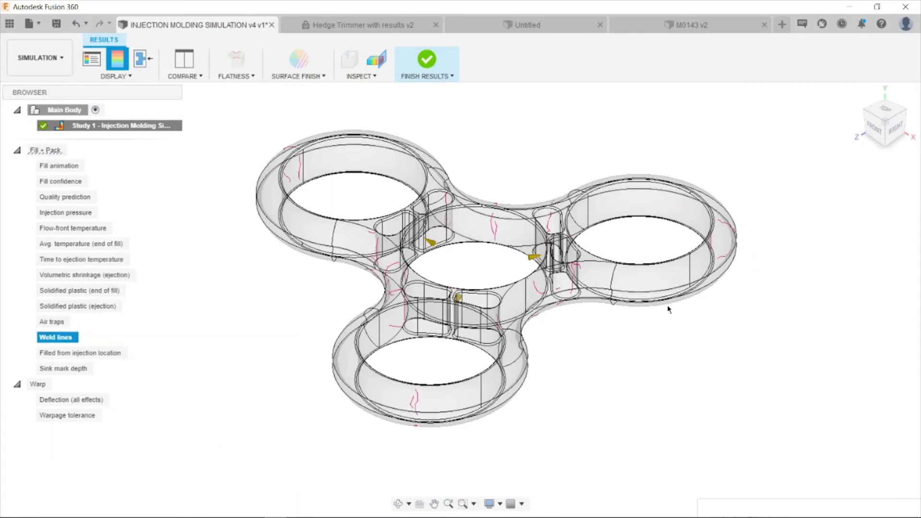
pyautogui.click(96, 353)
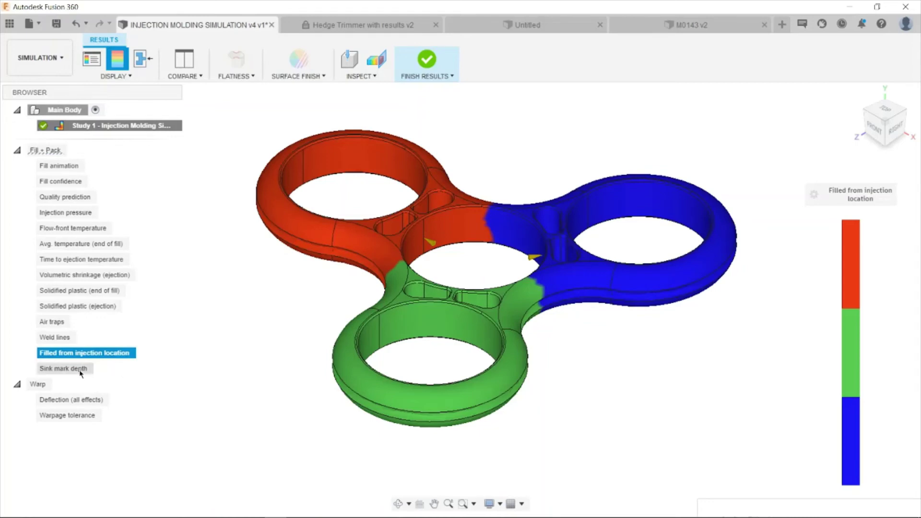
# Check Sink mark depth, Deflection (all effects), then Warpage tolerance against the 0.59 mm limit
pyautogui.click(60, 373)
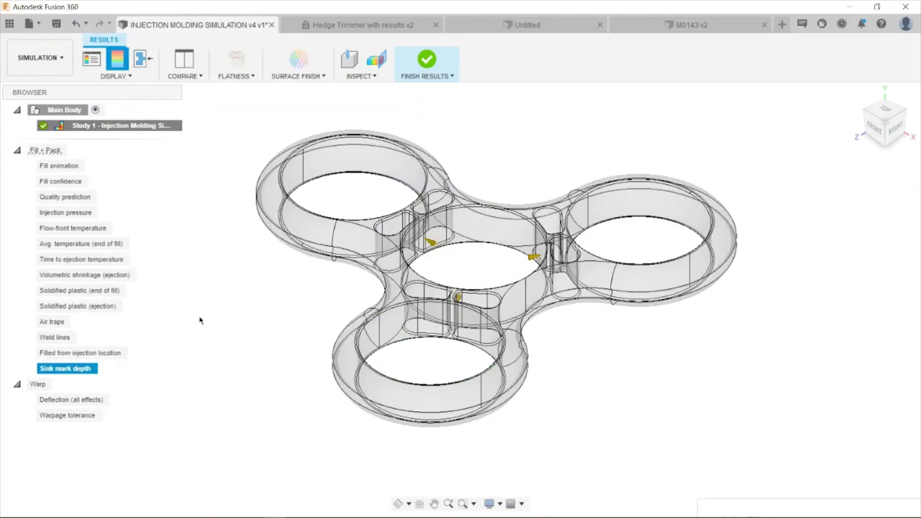
pyautogui.click(55, 400)
pyautogui.moveTo(269, 314)
pyautogui.keyDown('shift'); pyautogui.mouseDown(button='middle')
pyautogui.moveTo(295, 291)
pyautogui.moveTo(263, 312)
pyautogui.mouseUp(button='middle'); pyautogui.keyUp('shift')
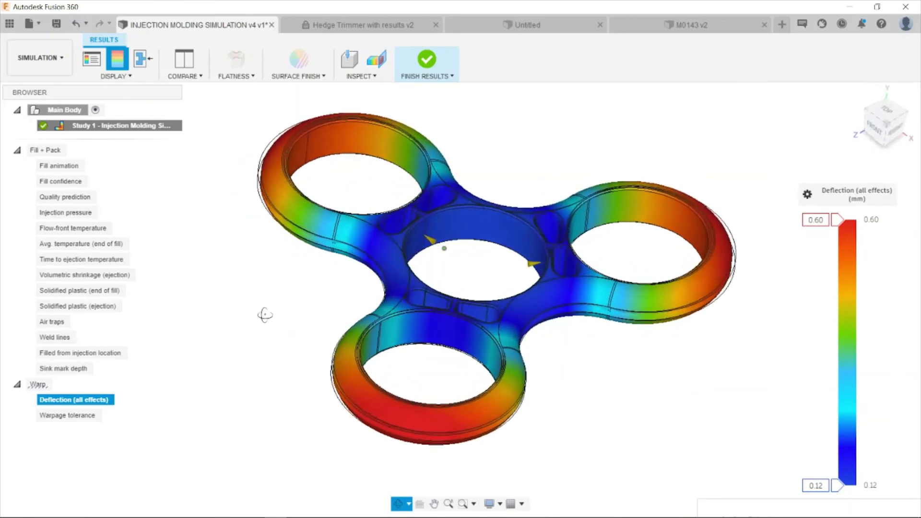
pyautogui.click(80, 416)
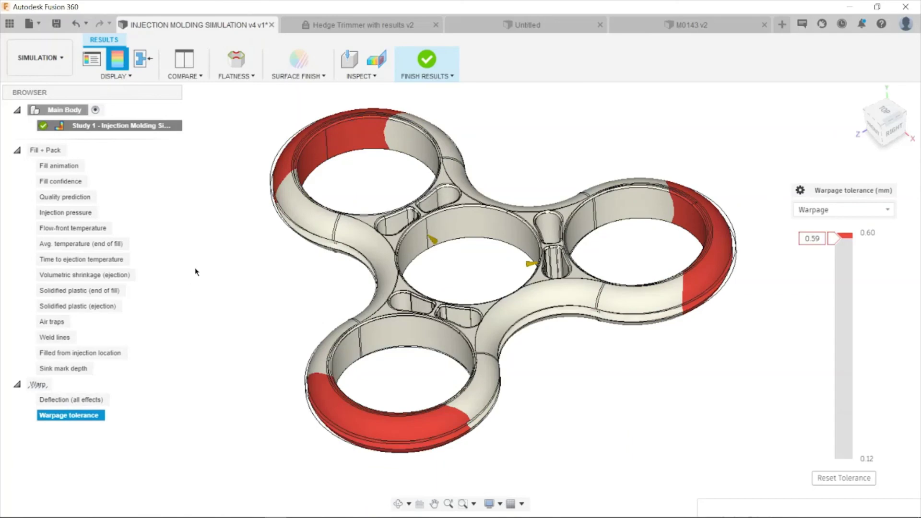
# Show the Molding Process overview, rewind its timeline to 0 s, and orbit the preview into perspective
pyautogui.click(116, 76)
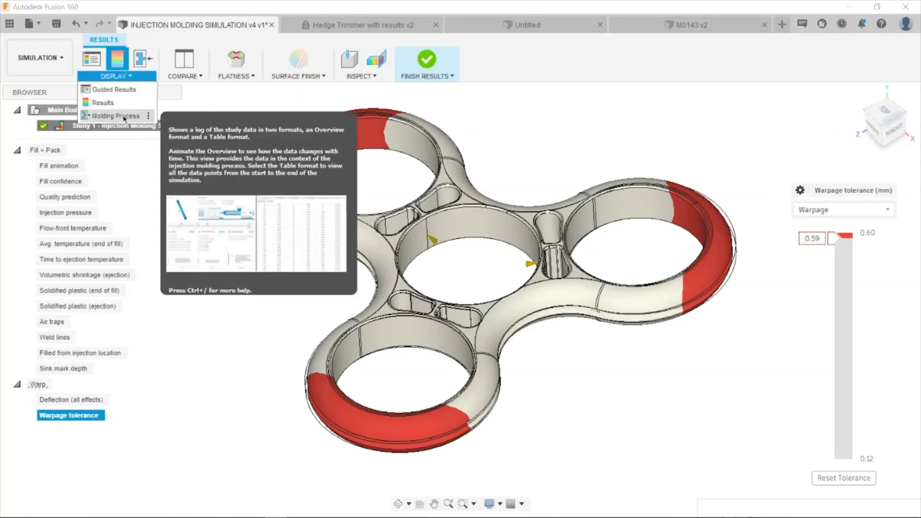
pyautogui.click(124, 117)
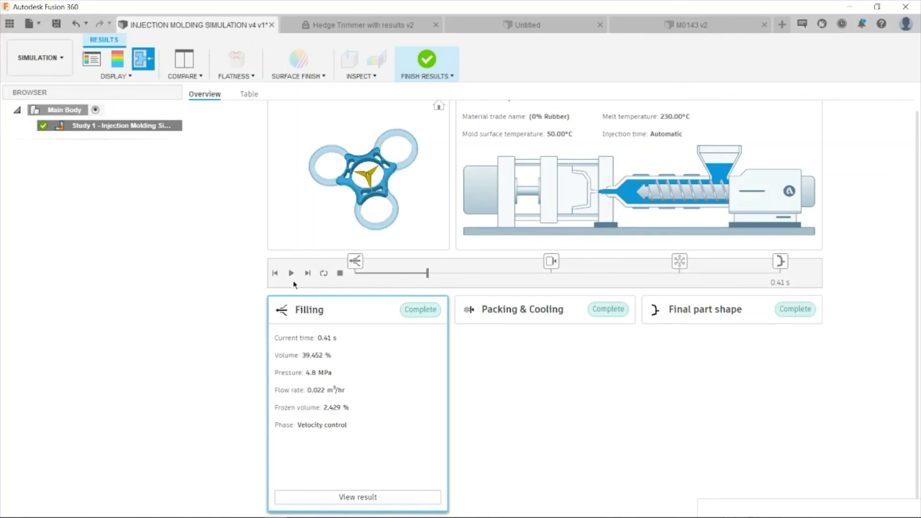
pyautogui.click(411, 274)
pyautogui.click(358, 273)
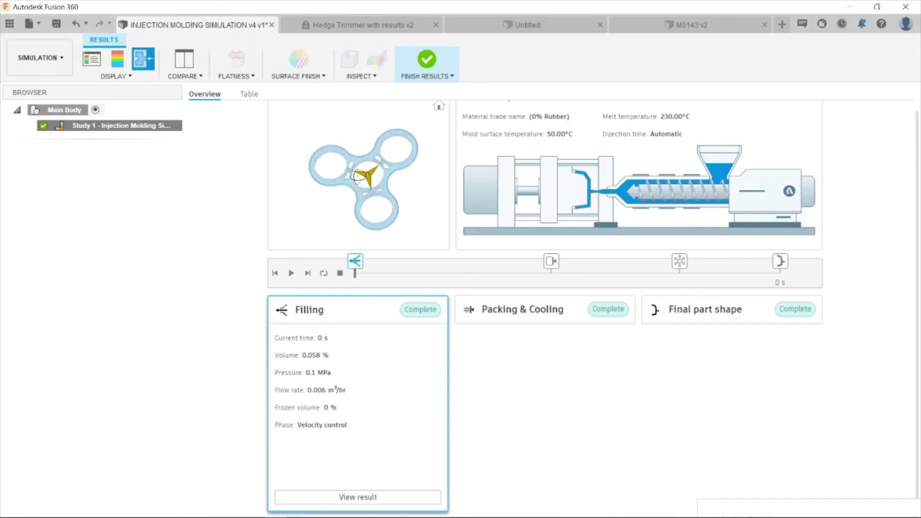
pyautogui.moveTo(352, 187); pyautogui.dragTo(343, 194)
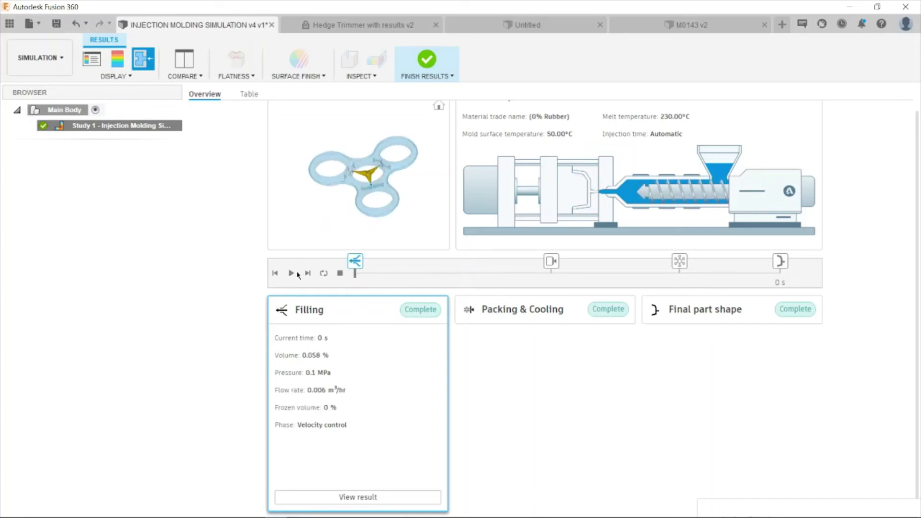